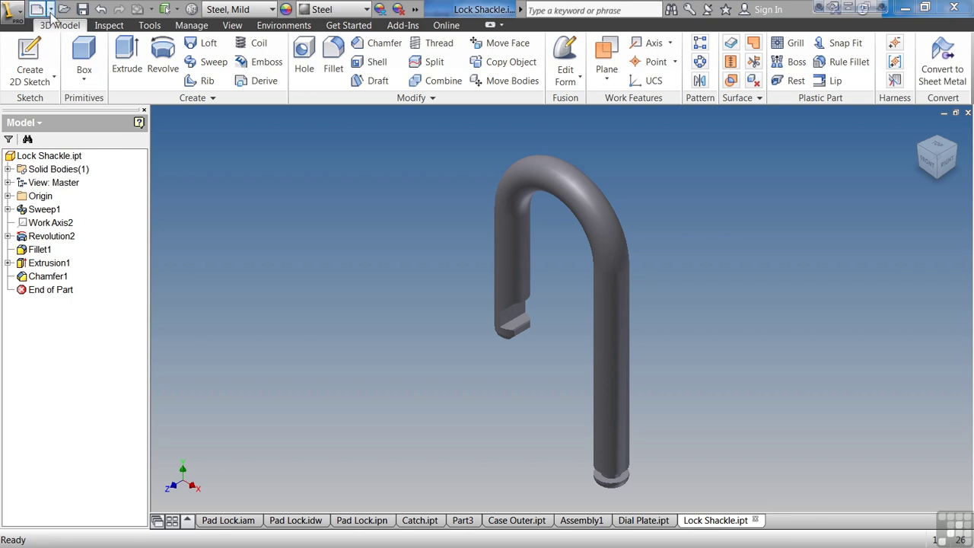
- Create a new part from the Standard.ipt template and start a sketch on the horizontal origin plane
left_click(38, 10)
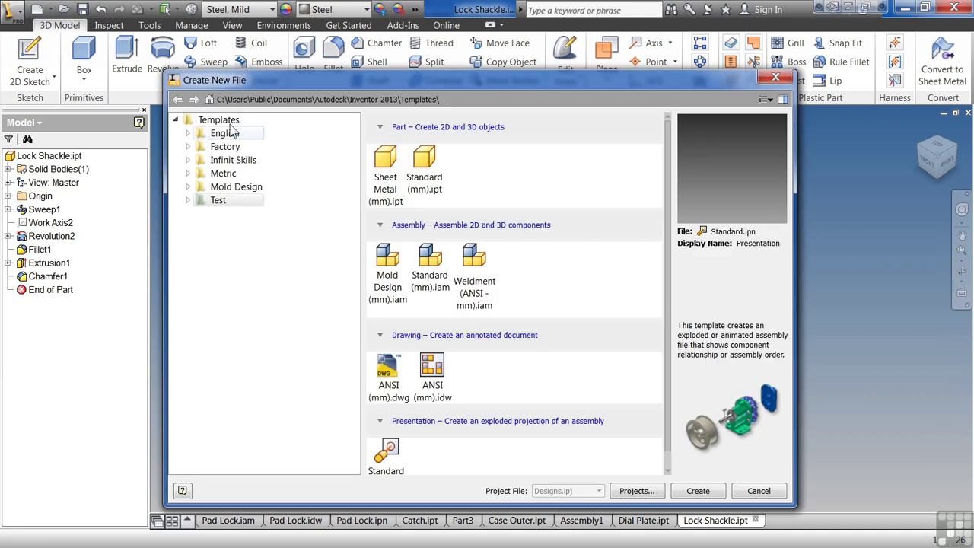
left_click(217, 120)
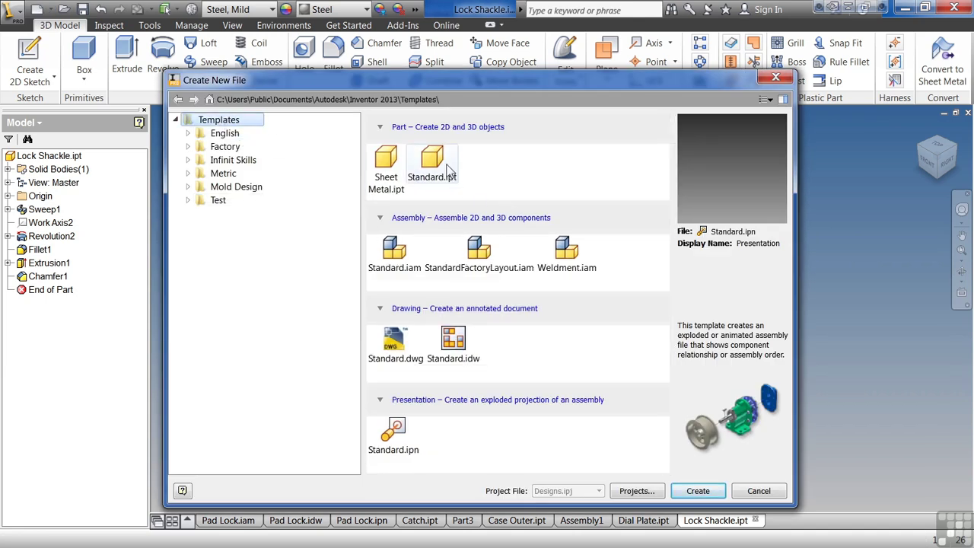
left_click(446, 169)
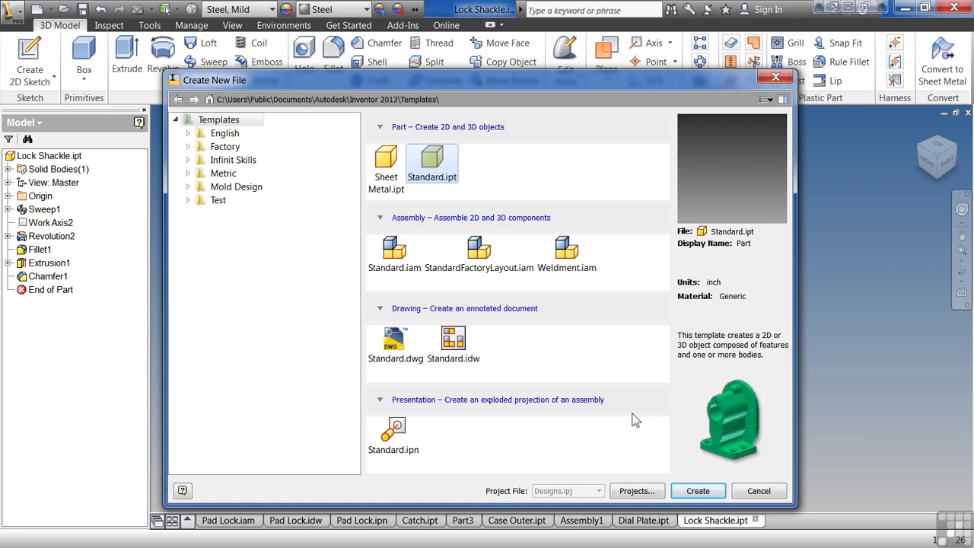
left_click(697, 491)
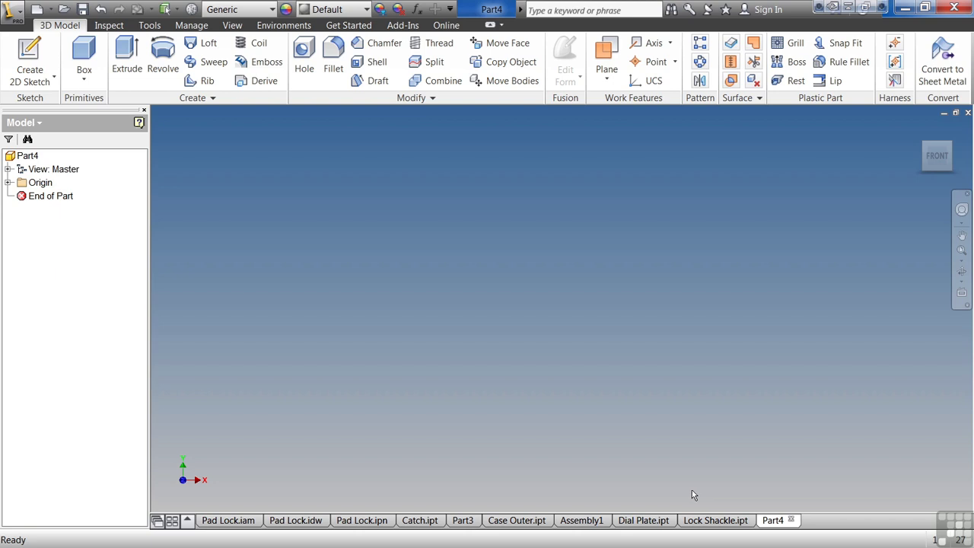
left_click(36, 62)
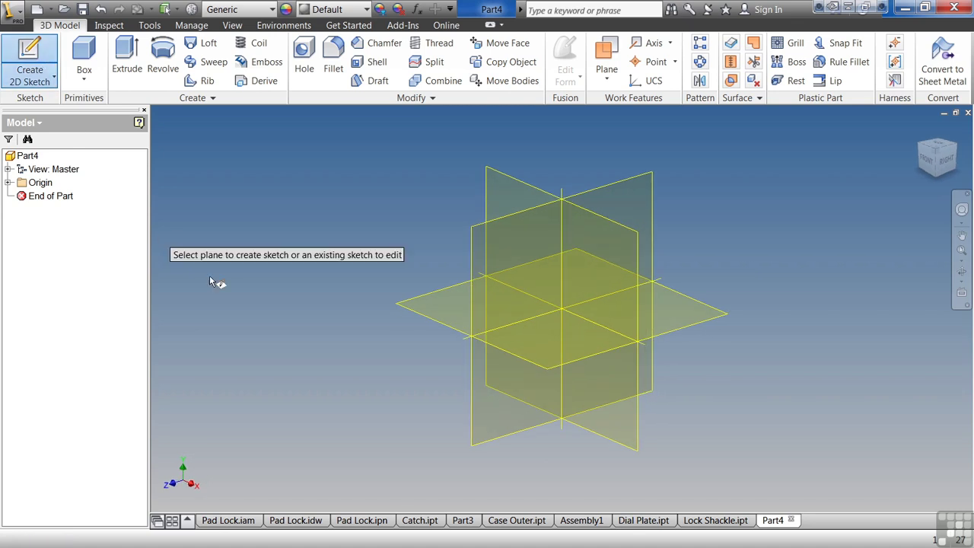
left_click(412, 314)
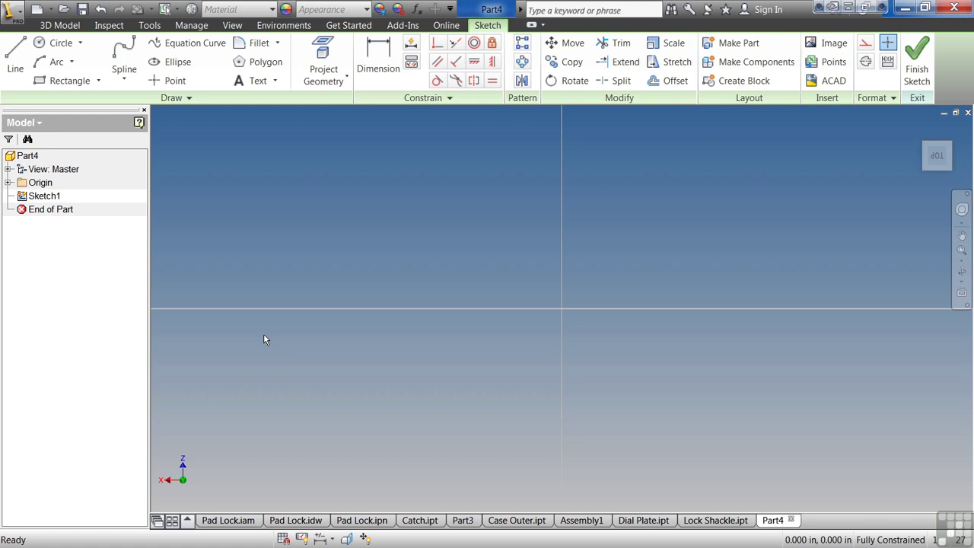
- Sketch a two-point center rectangle 6 in wide and 4 in high, centered on the origin, and finish the sketch
left_click(68, 81)
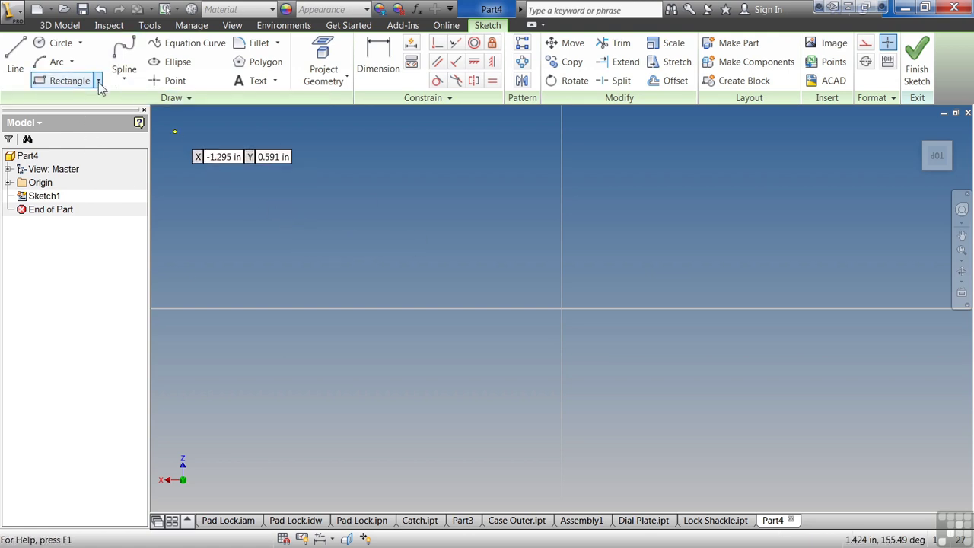
left_click(99, 81)
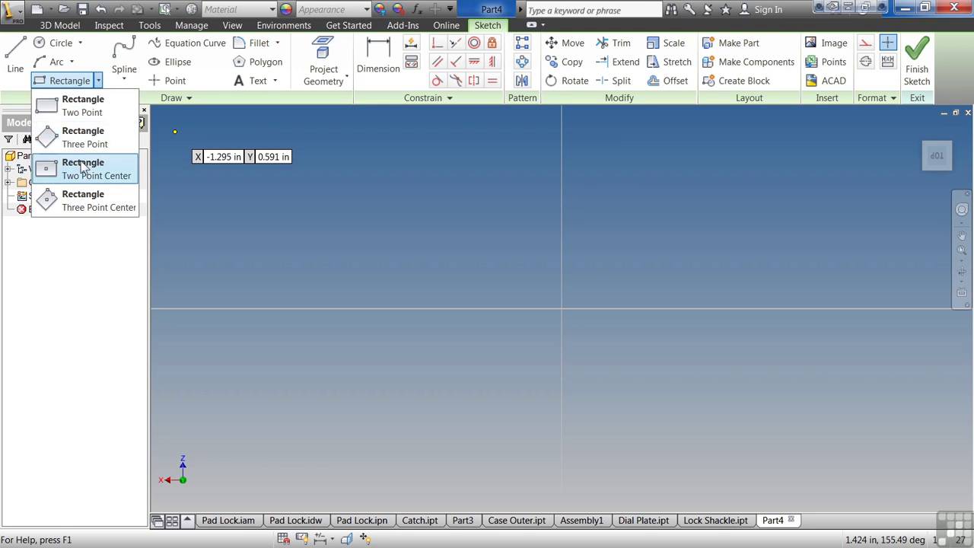
left_click(82, 173)
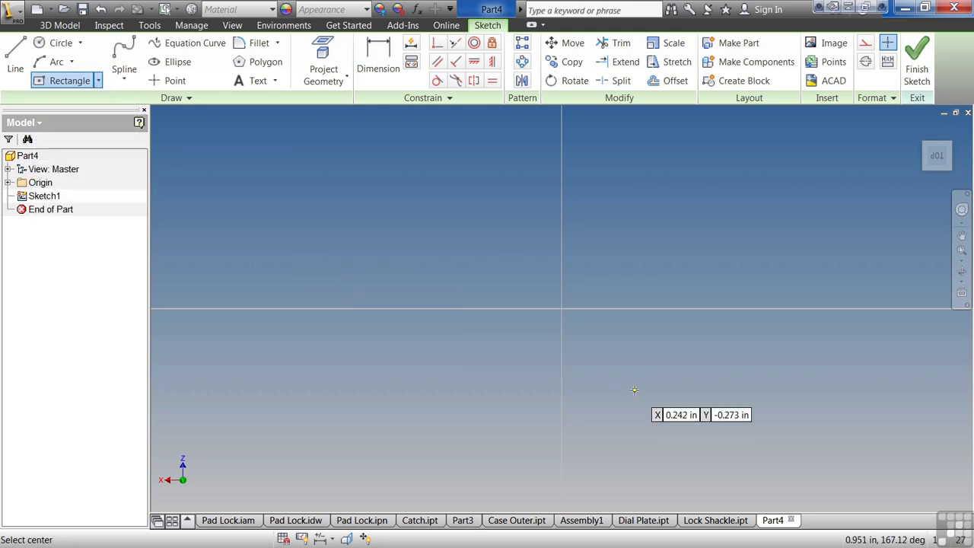
left_click(561, 308)
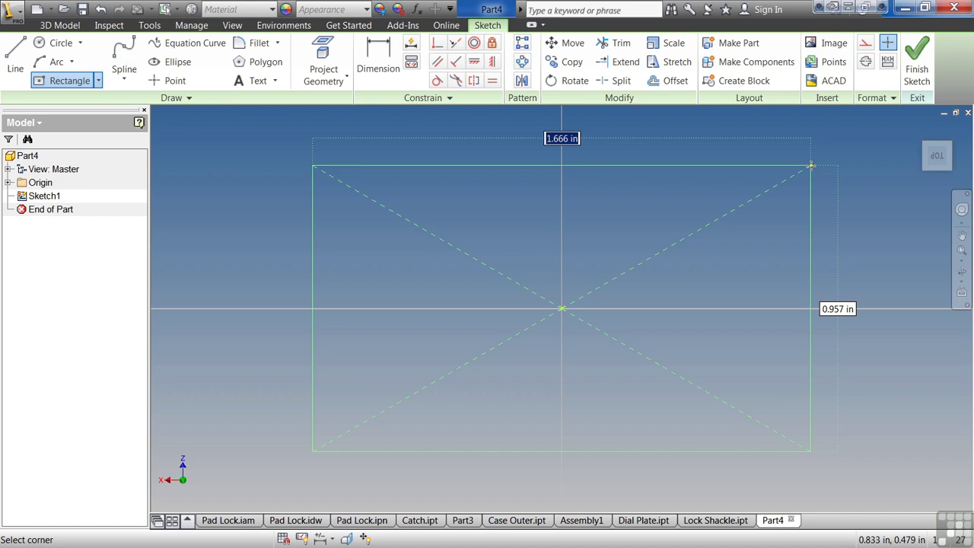
type("6")
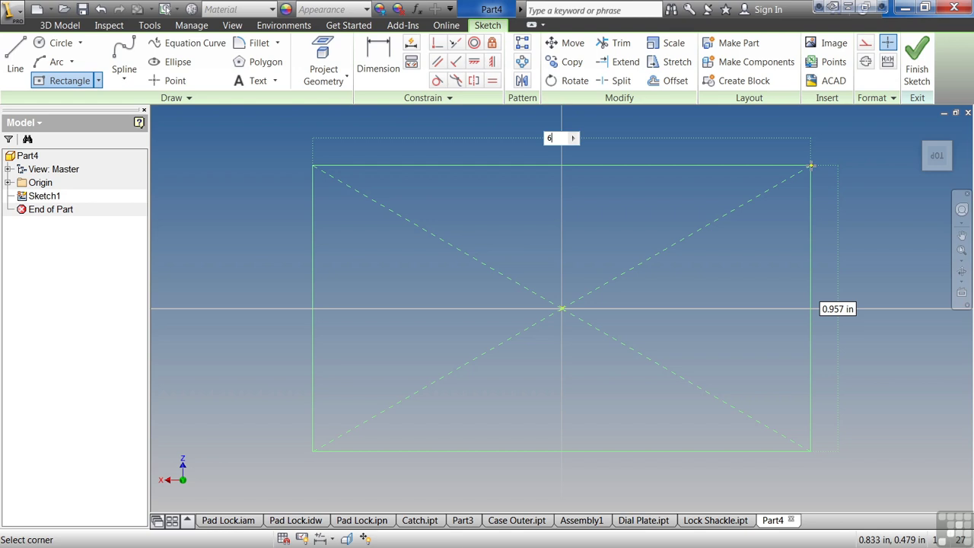
key("Tab")
type("4")
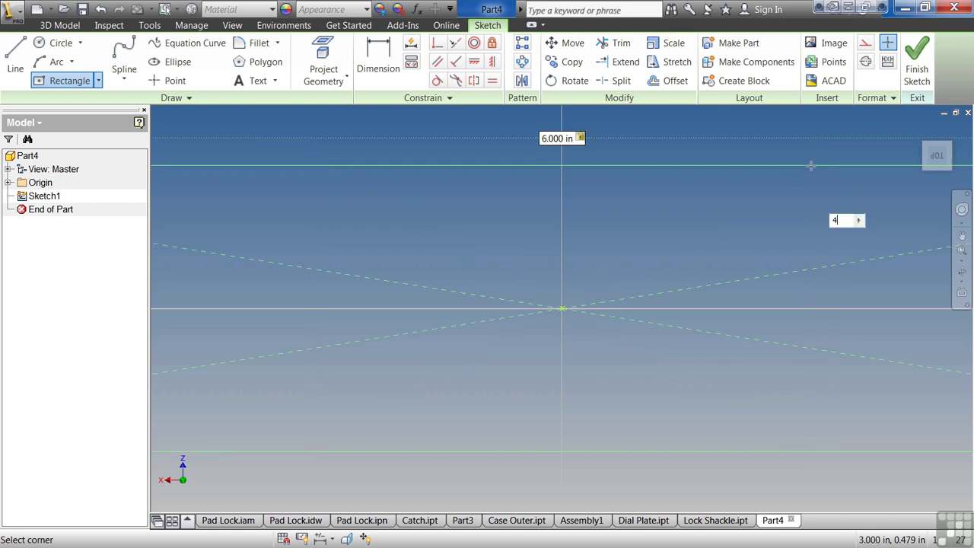
key("Return")
key("Escape")
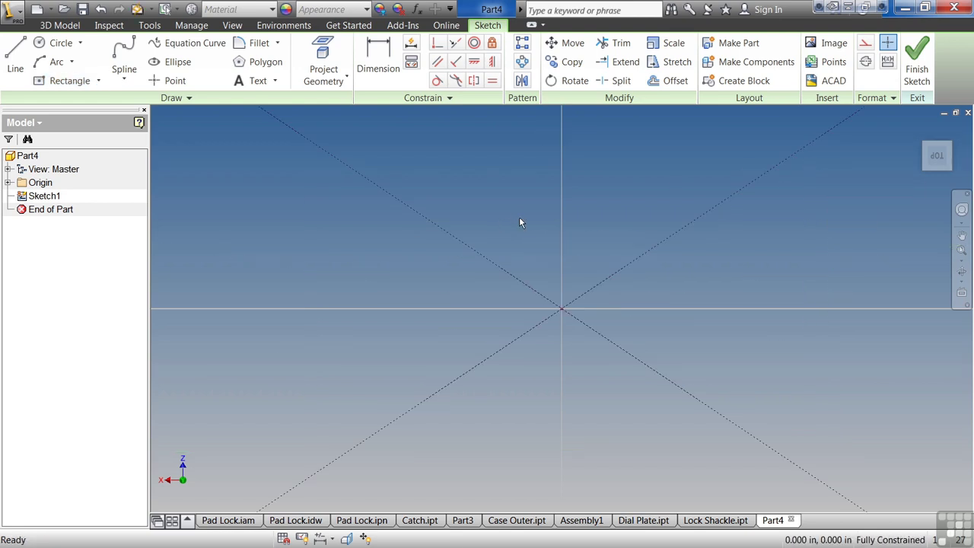
key("Home")
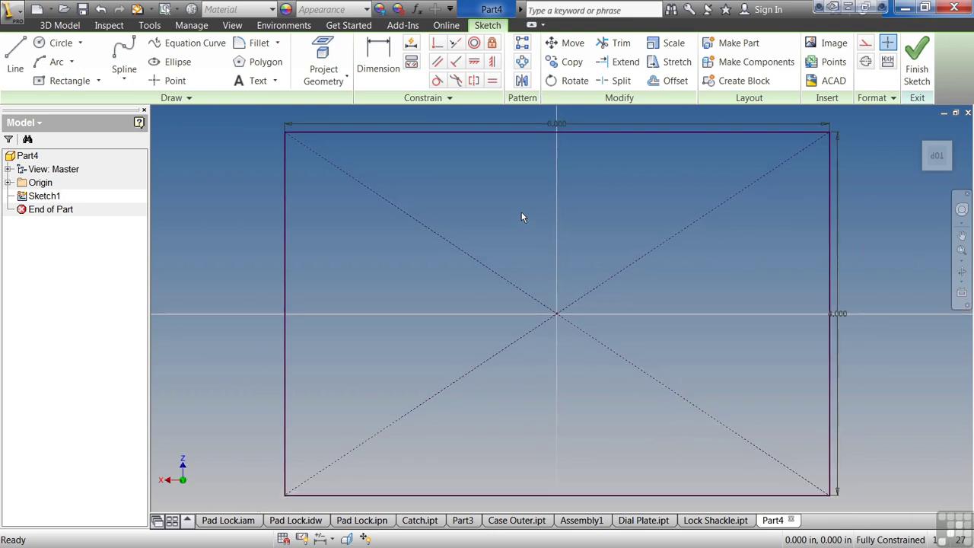
left_click(916, 61)
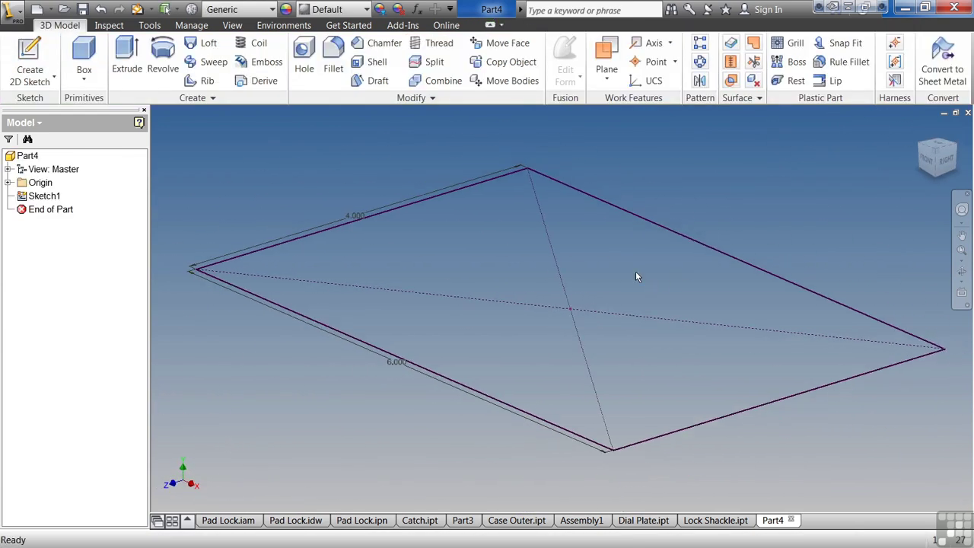
- Extrude the rectangle 0.75 in upward as a solid, using Direction 1
left_click(129, 62)
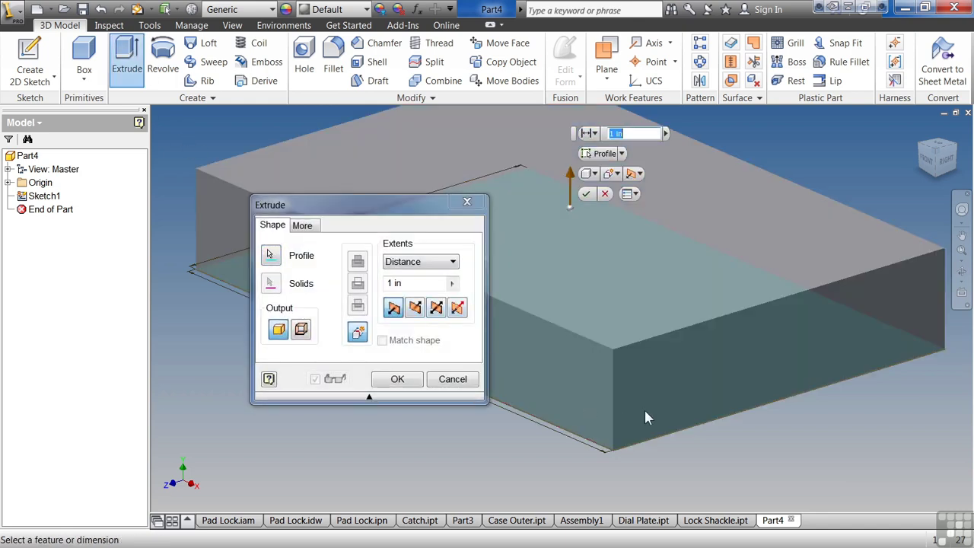
left_click(409, 398)
left_click_drag(331, 203, 249, 135)
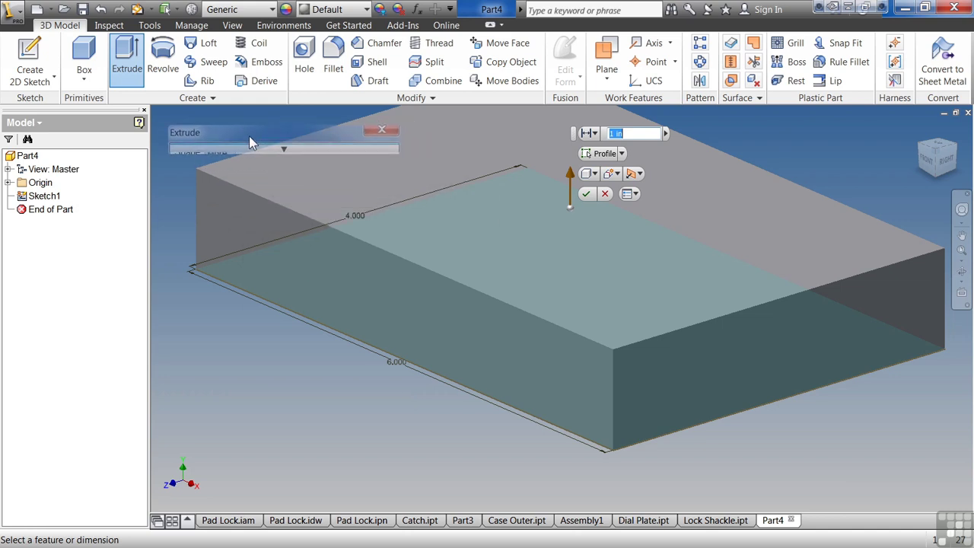
left_click(304, 149)
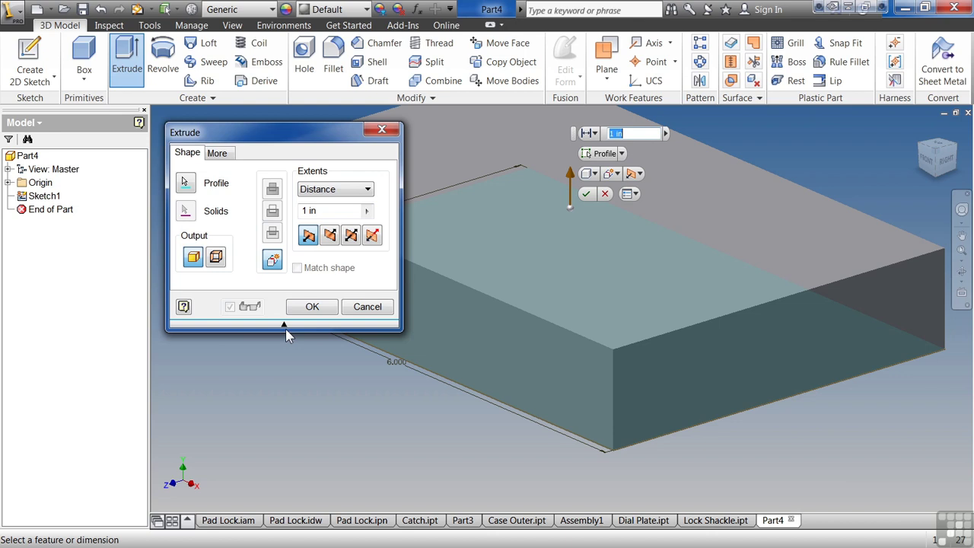
left_click(284, 326)
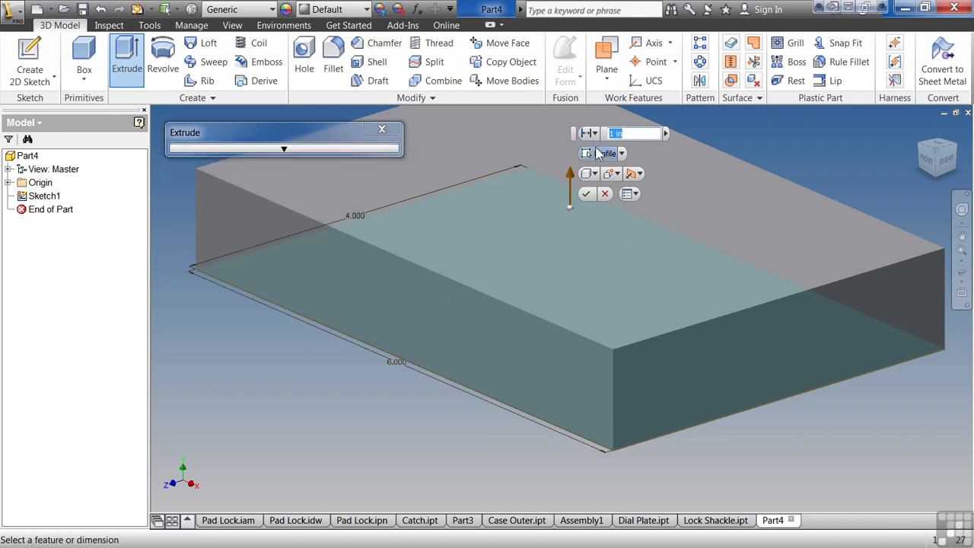
type(".75")
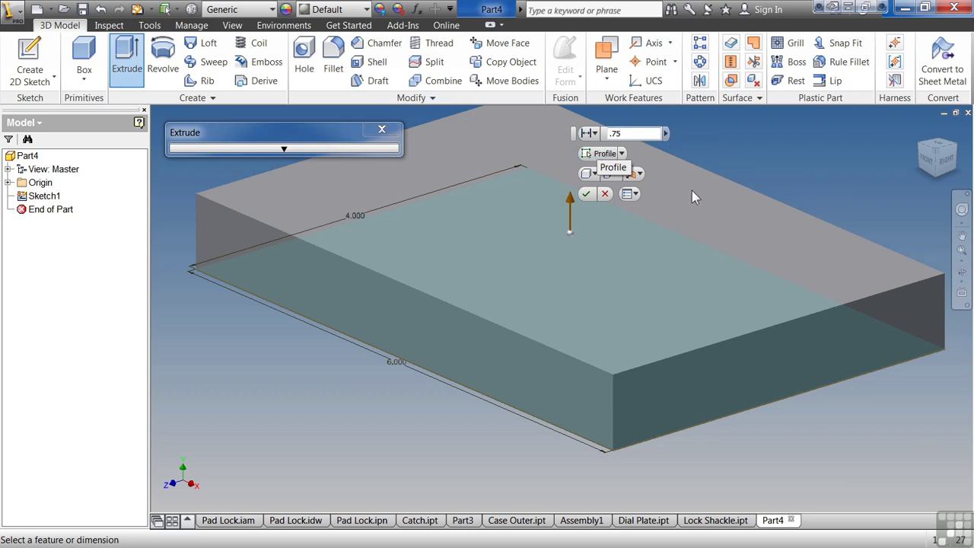
left_click(642, 176)
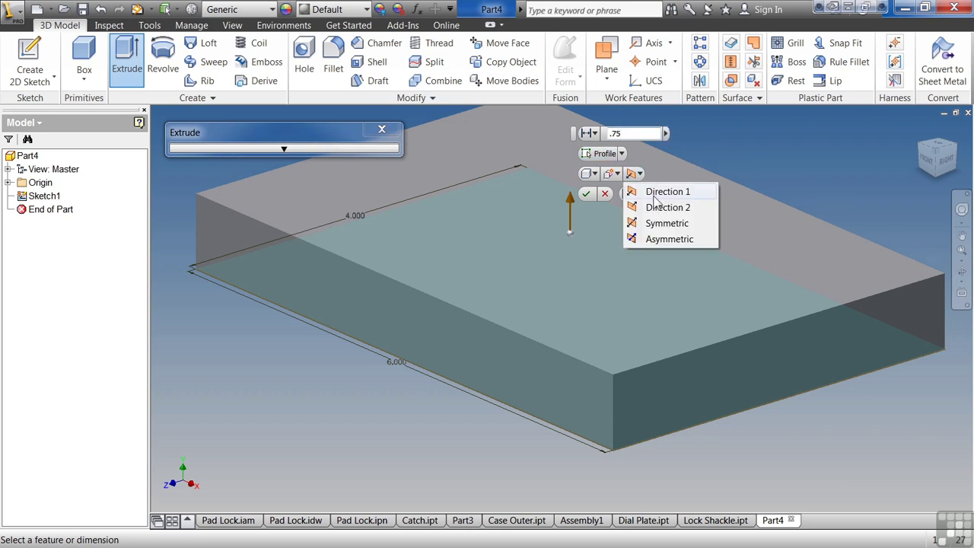
left_click(659, 233)
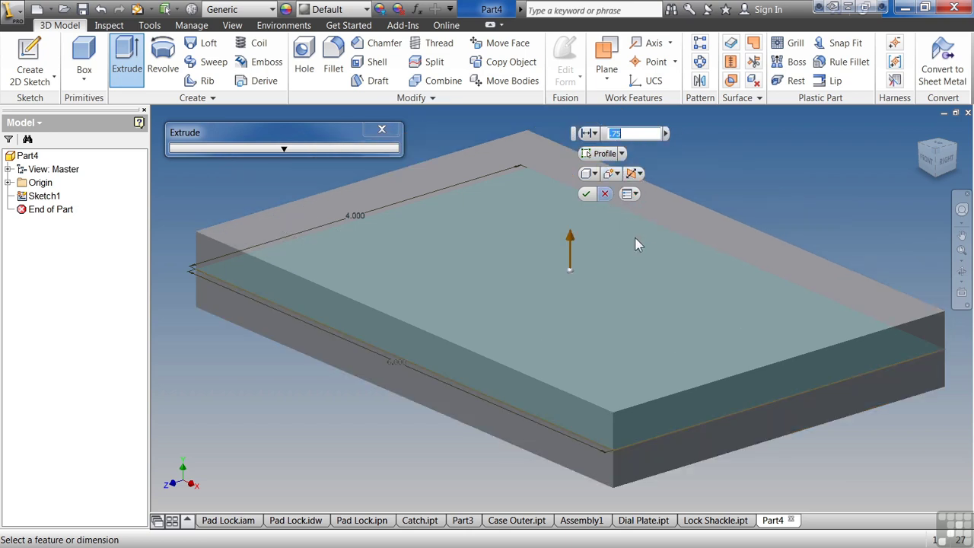
left_click(640, 175)
left_click(631, 191)
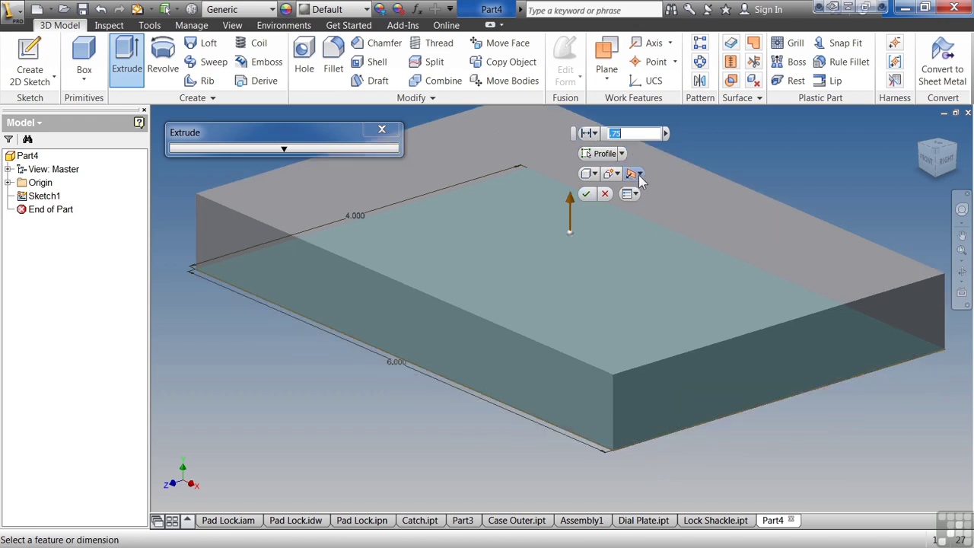
left_click(586, 195)
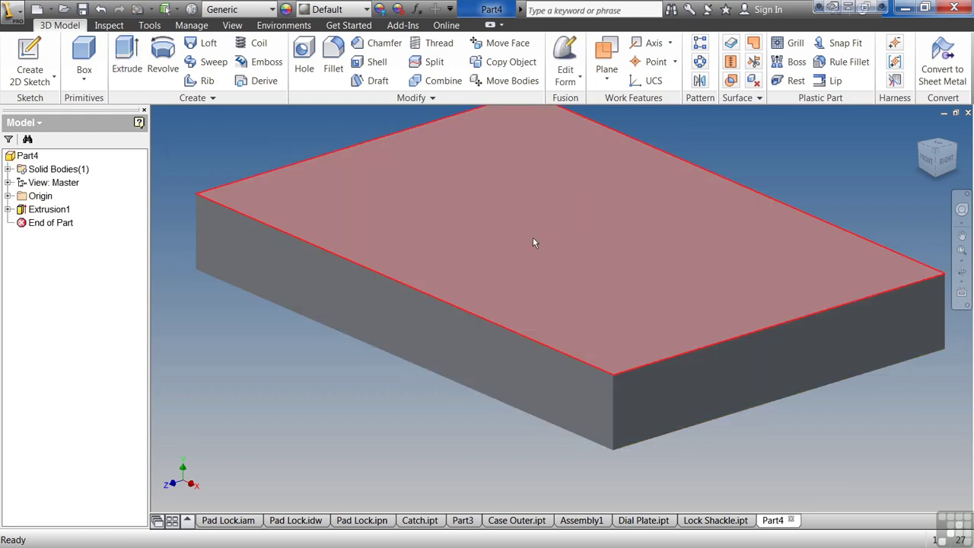
- On the block's upper face, sketch a center rectangle about 4.49 in wide, centered on the front edge with one corner at the face's center
mouse_move(502, 263)
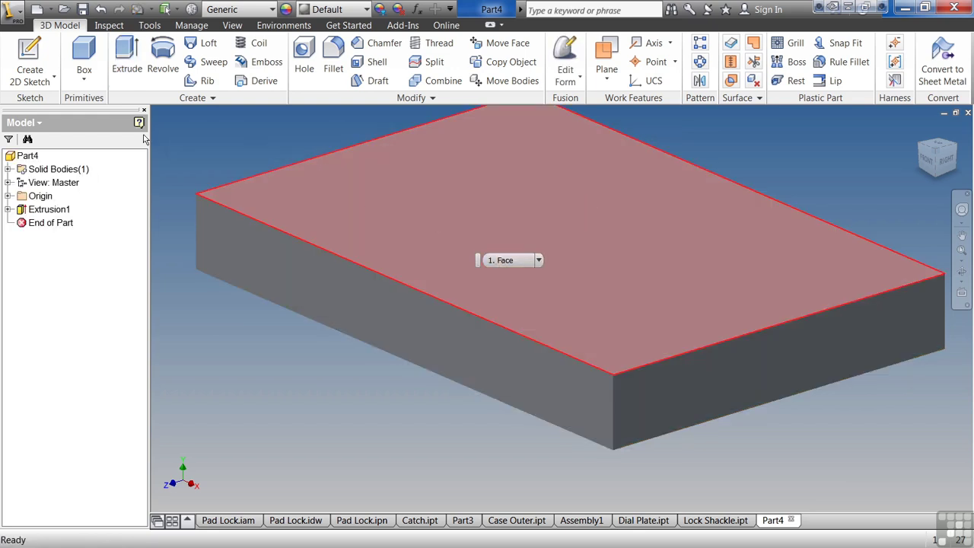
left_click(30, 65)
left_click(418, 206)
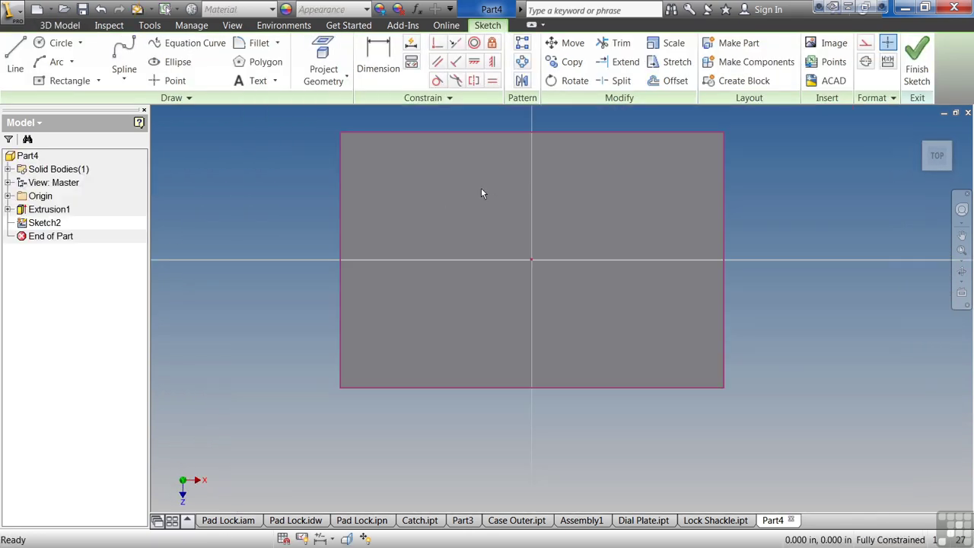
left_click(55, 82)
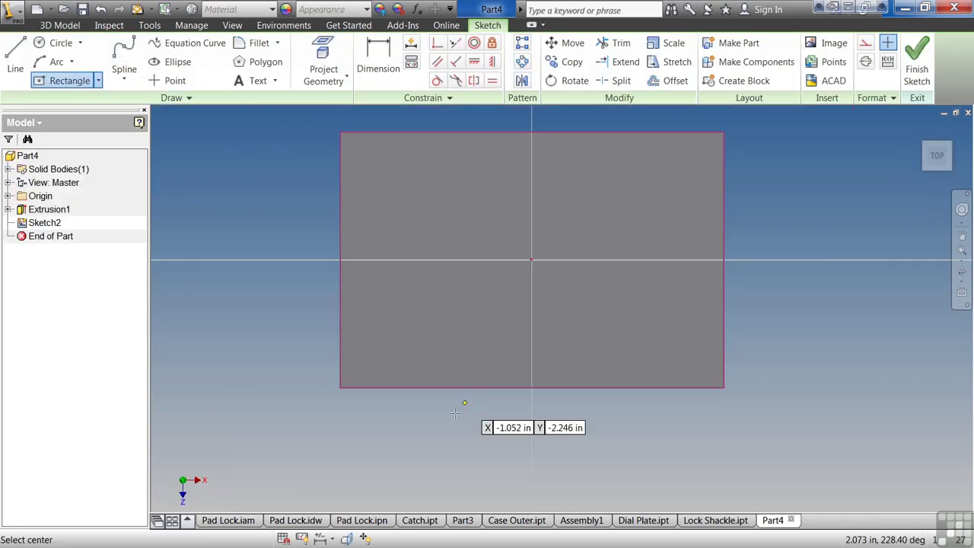
left_click(388, 387)
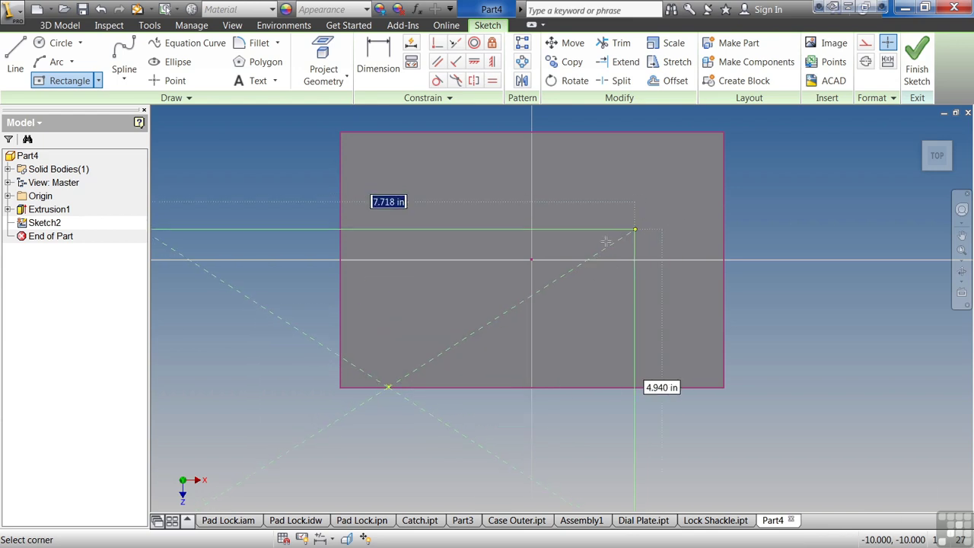
left_click(530, 260)
key("Escape")
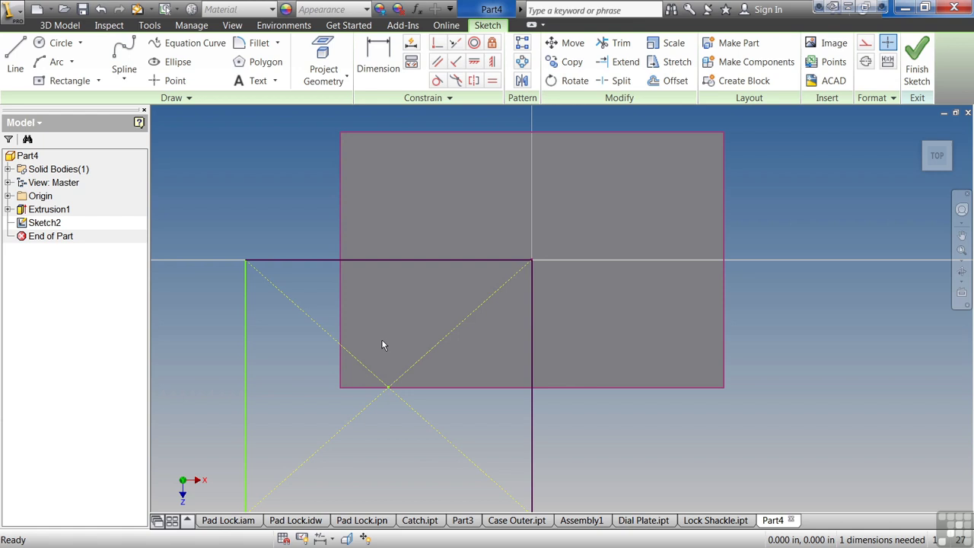
- Dimension the new rectangle's horizontal side and set its width to 4 in
key("d")
left_click(406, 260)
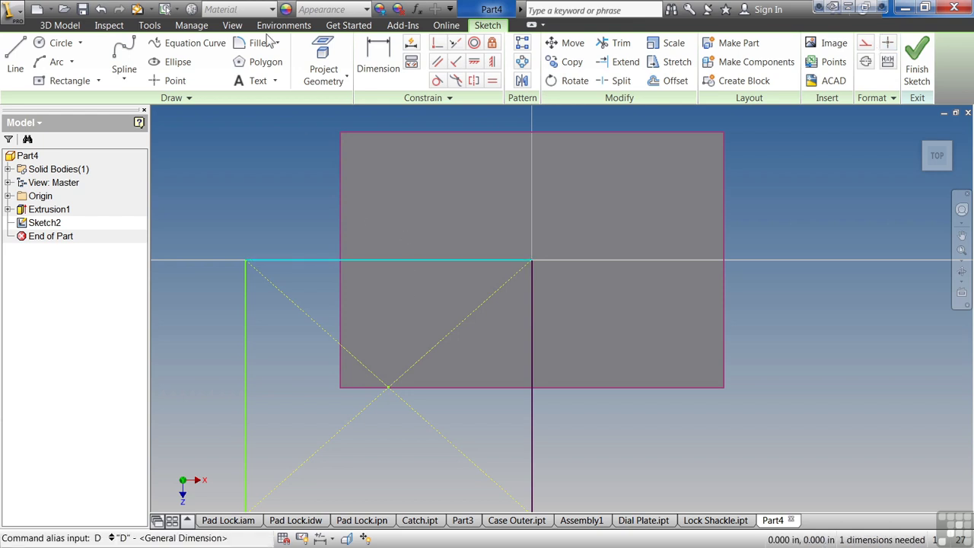
left_click(373, 61)
left_click(423, 260)
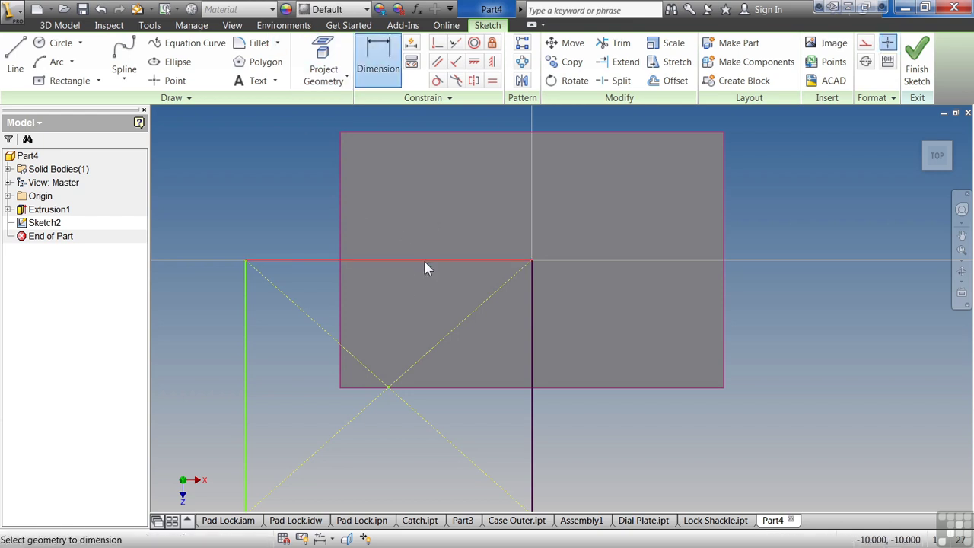
left_click(414, 222)
type("4")
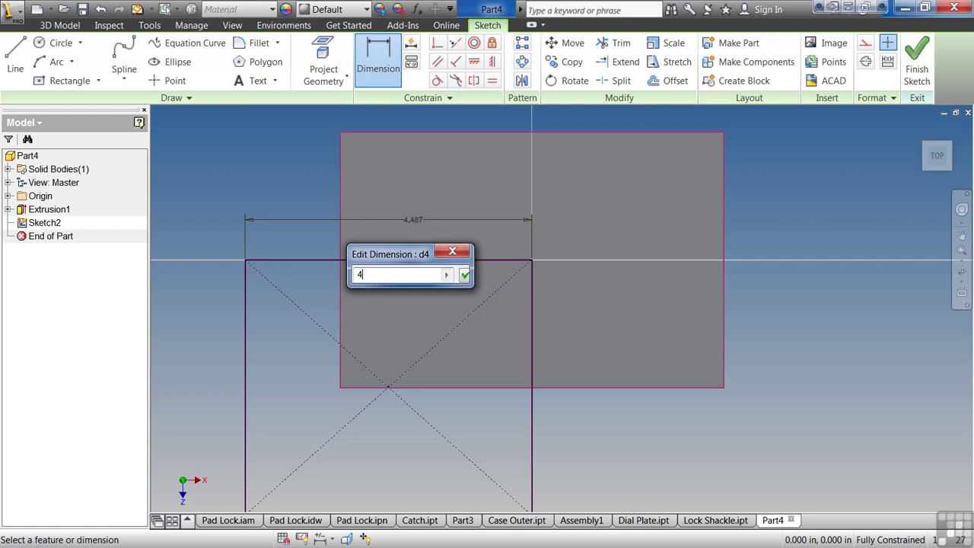
key("Return")
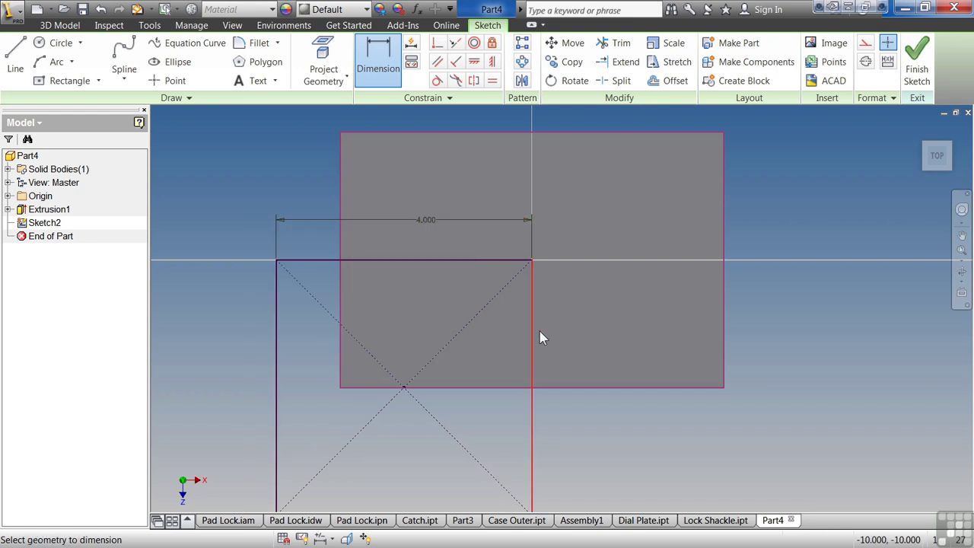
- Add a driven dimension to the vertical side of the new rectangle
left_click(540, 331)
left_click(574, 331)
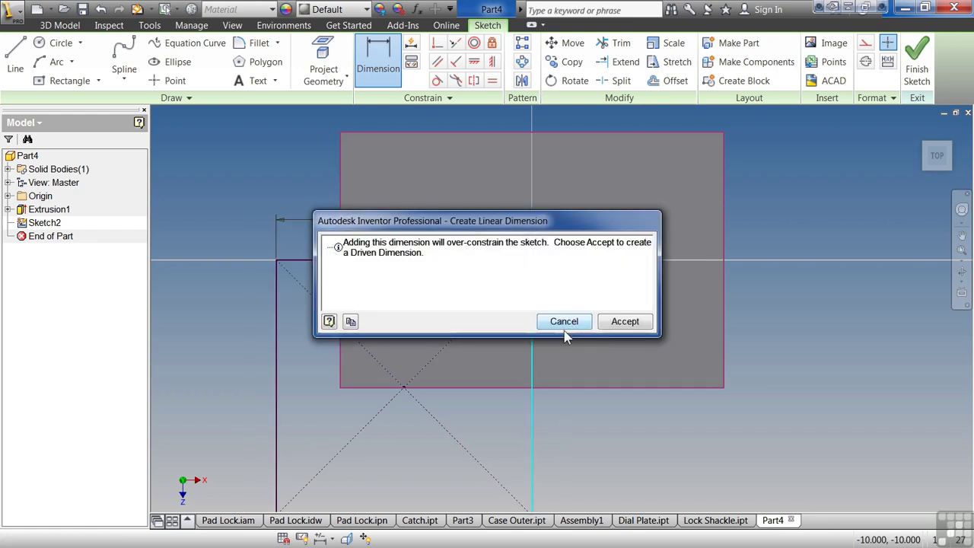
left_click(623, 322)
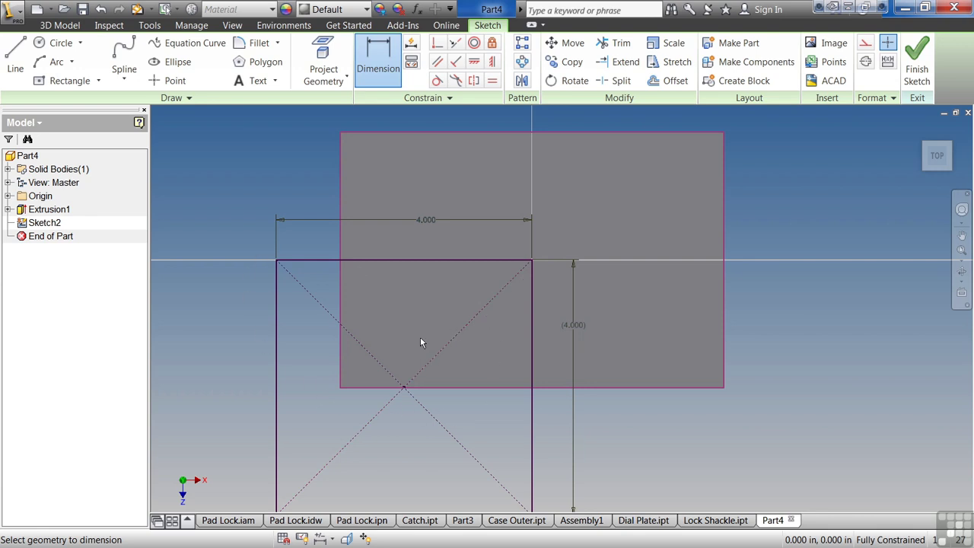
- Finish the sketch and extrude the 4 in square as a cut 0.25 in deep into the block's upper face
left_click(916, 61)
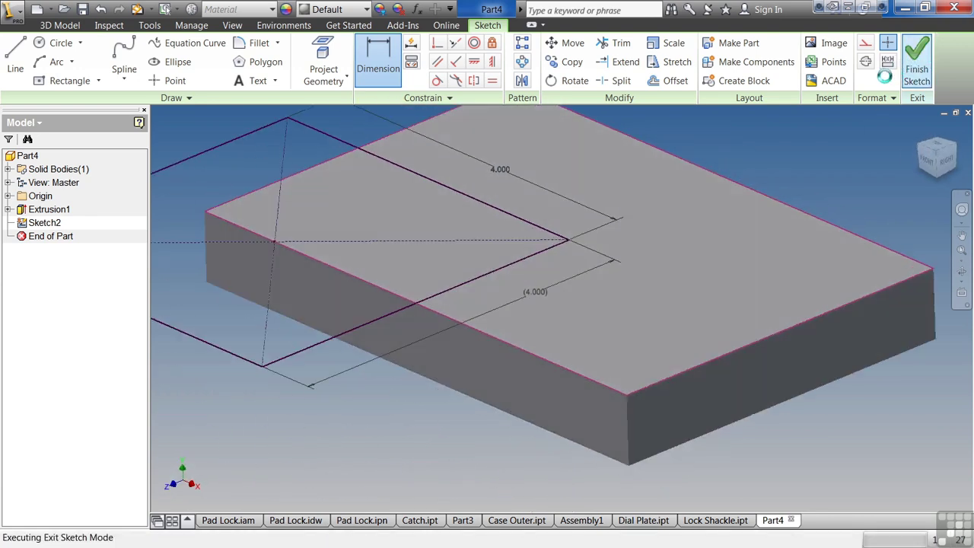
left_click(126, 61)
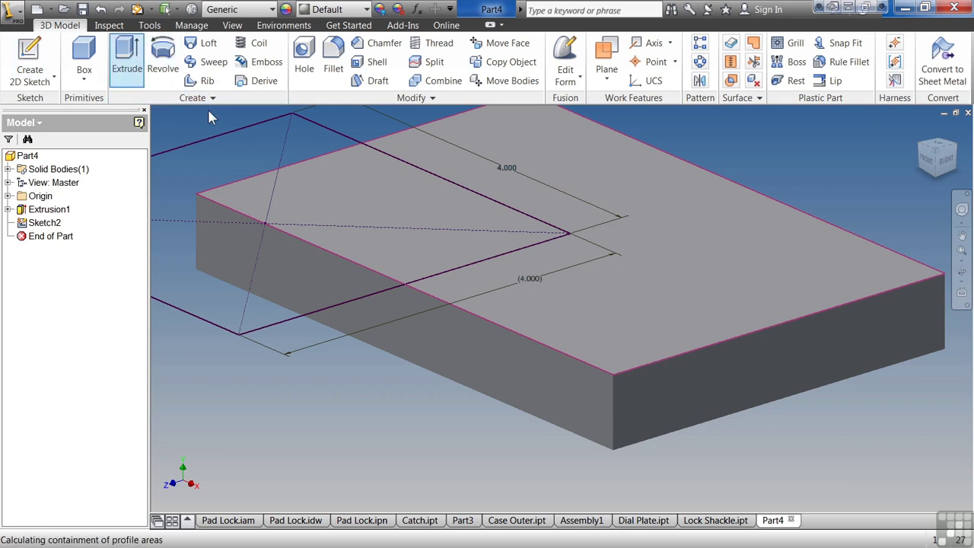
left_click(272, 284)
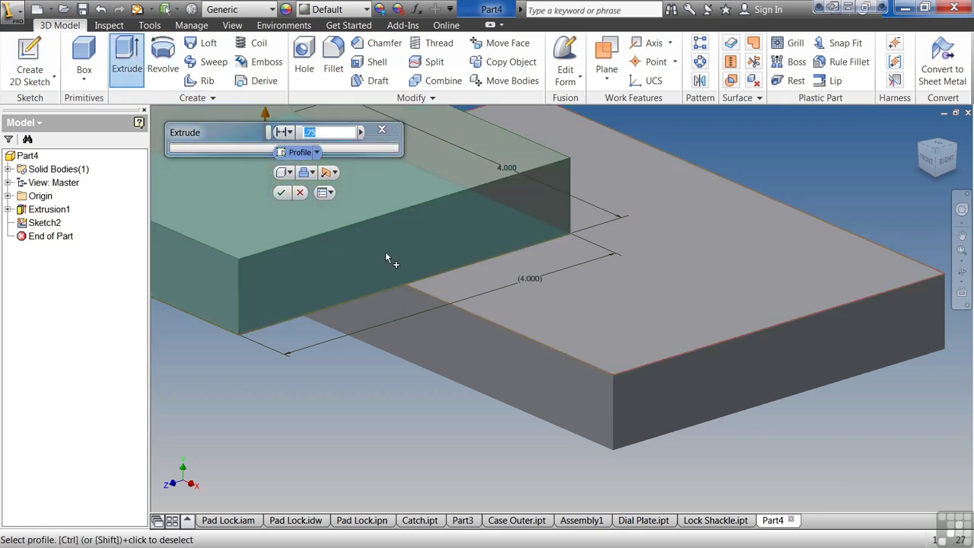
middle_click_drag(727, 228, 878, 231)
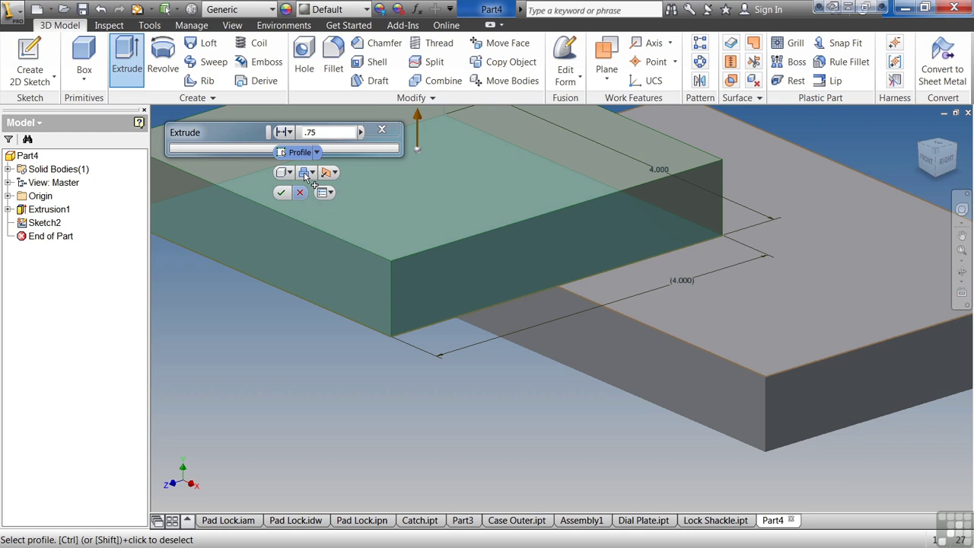
left_click(310, 172)
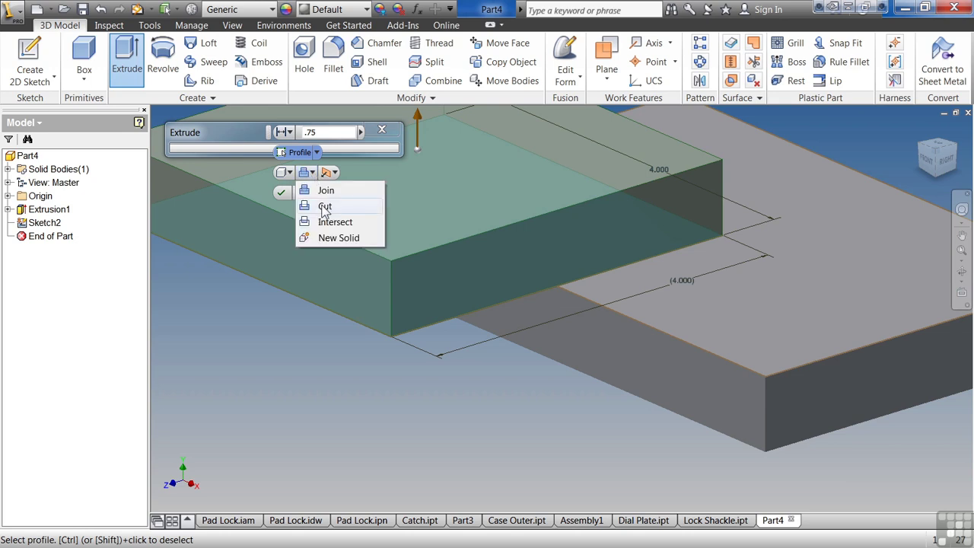
left_click(324, 207)
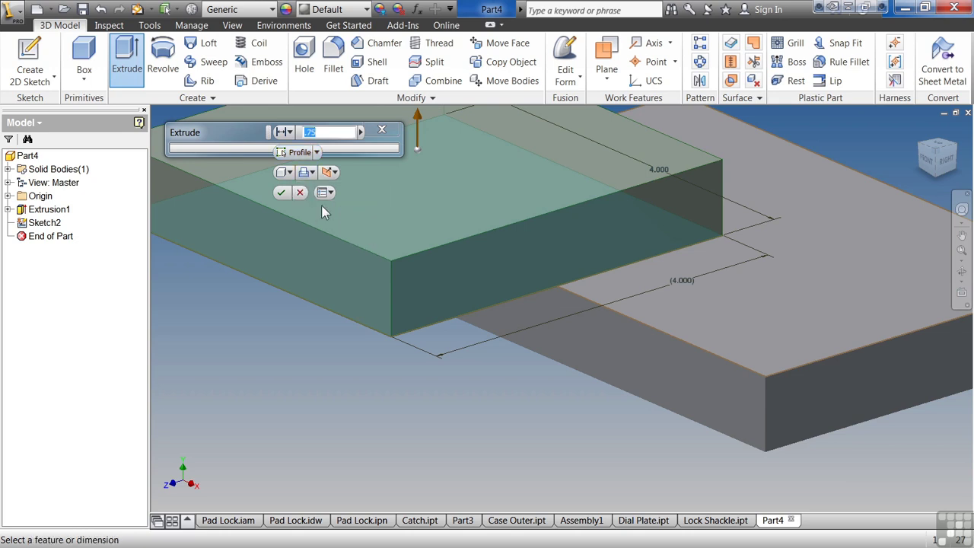
type(".75")
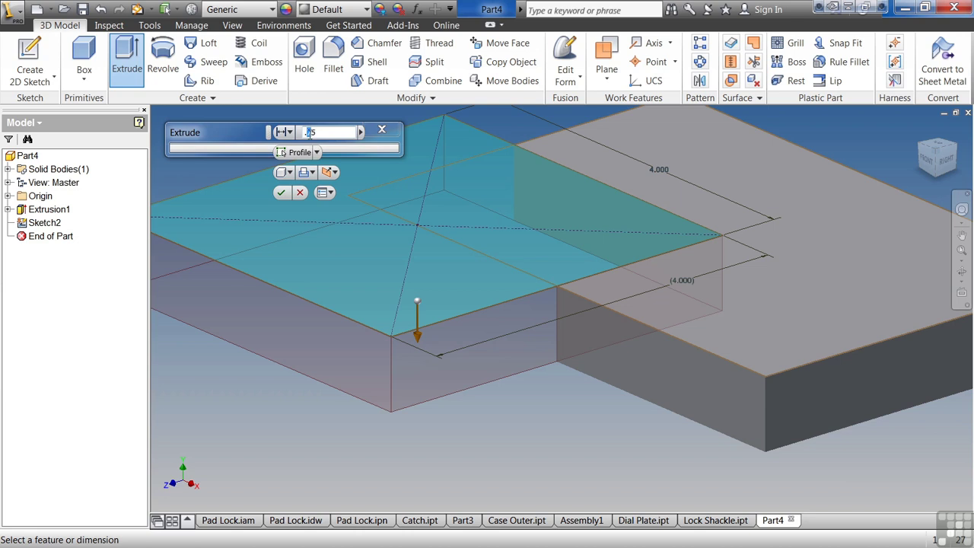
double_click(335, 134)
type(".25")
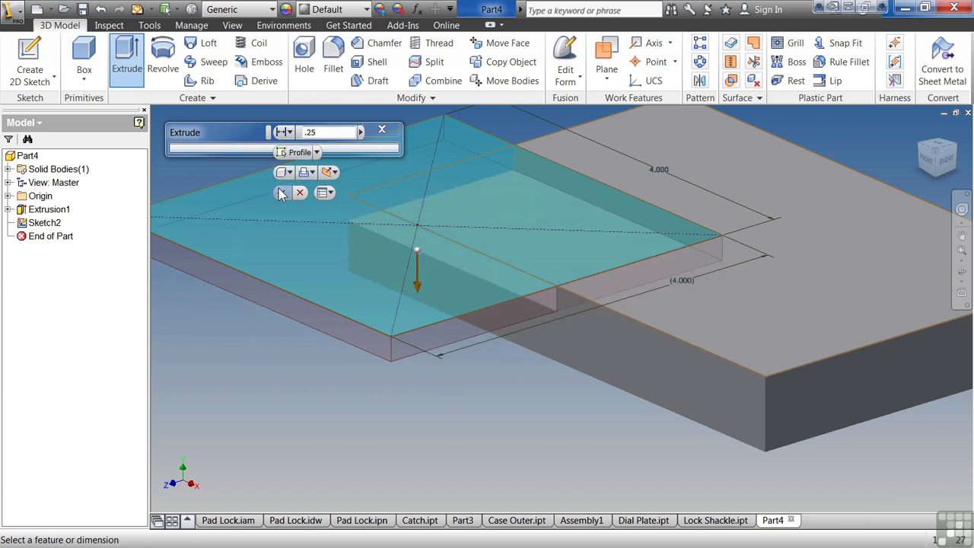
left_click(280, 192)
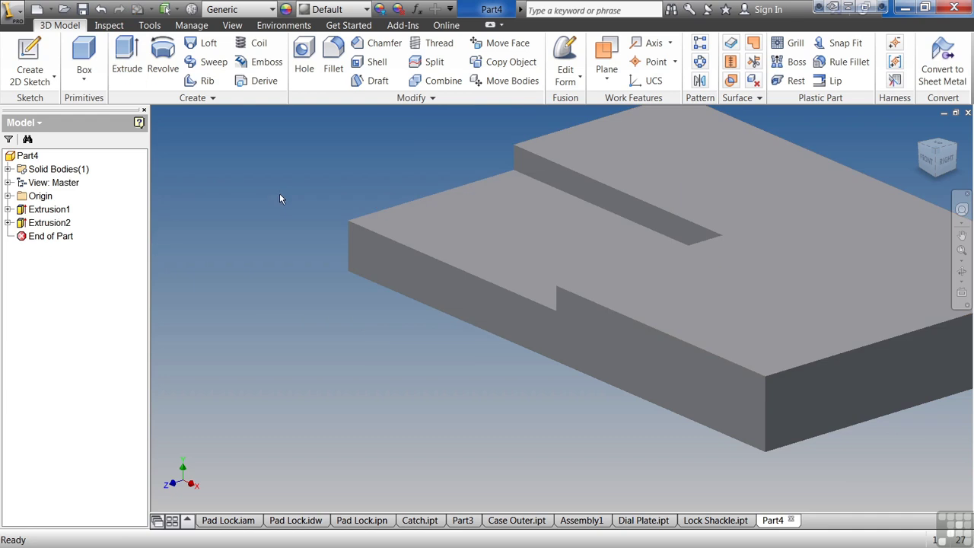
- Start a Fillet in Feature select mode and select both the pocket cut and the base block
middle_click_drag(535, 300, 427, 334)
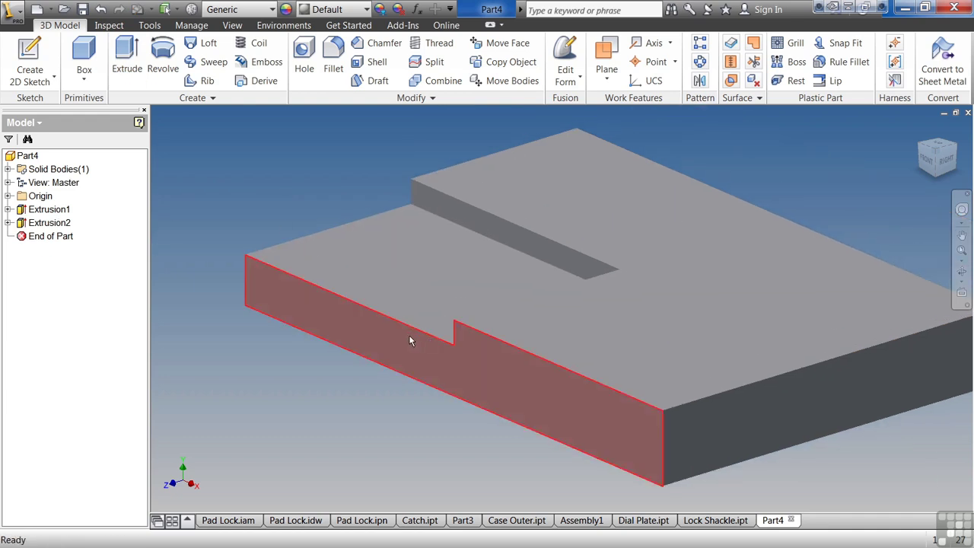
left_click(334, 60)
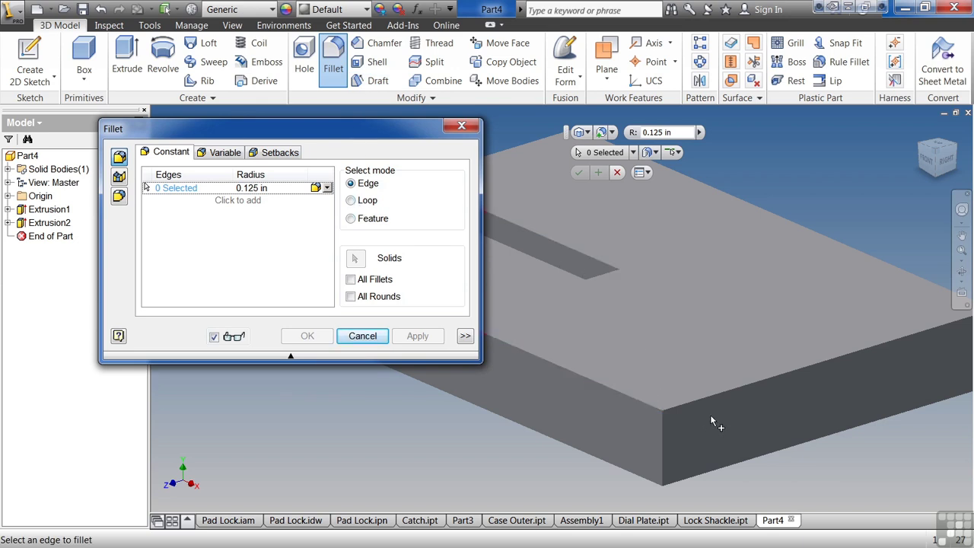
left_click(350, 200)
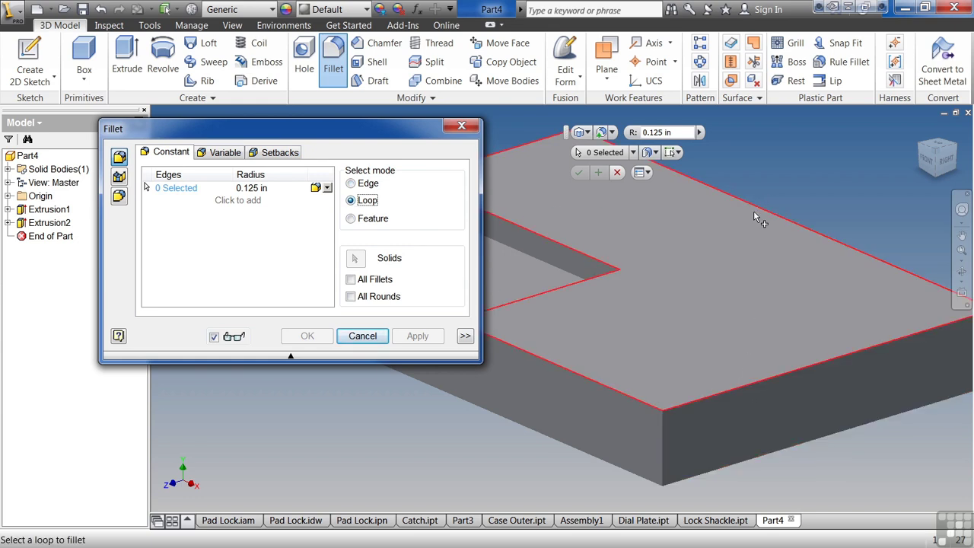
left_click(351, 219)
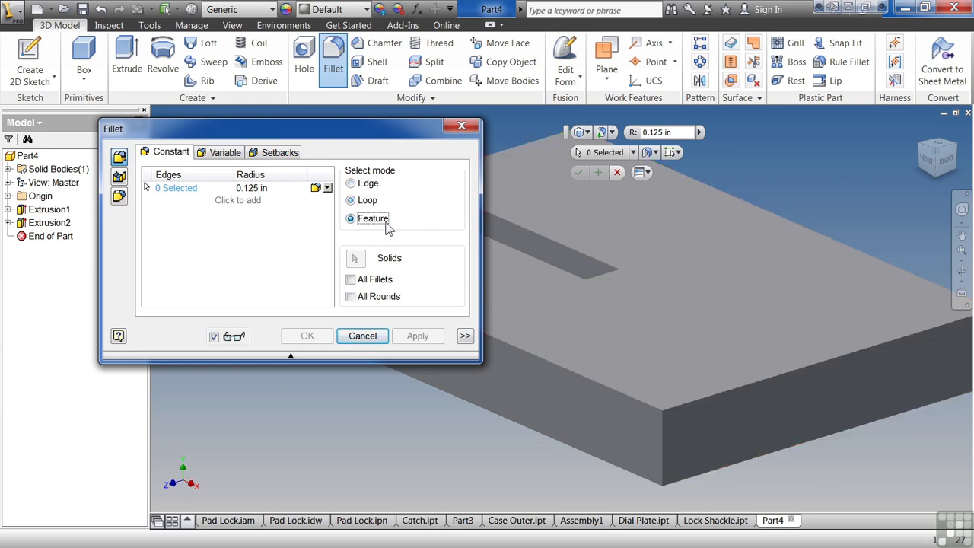
left_click(580, 274)
scroll(579, 411, "down", 5)
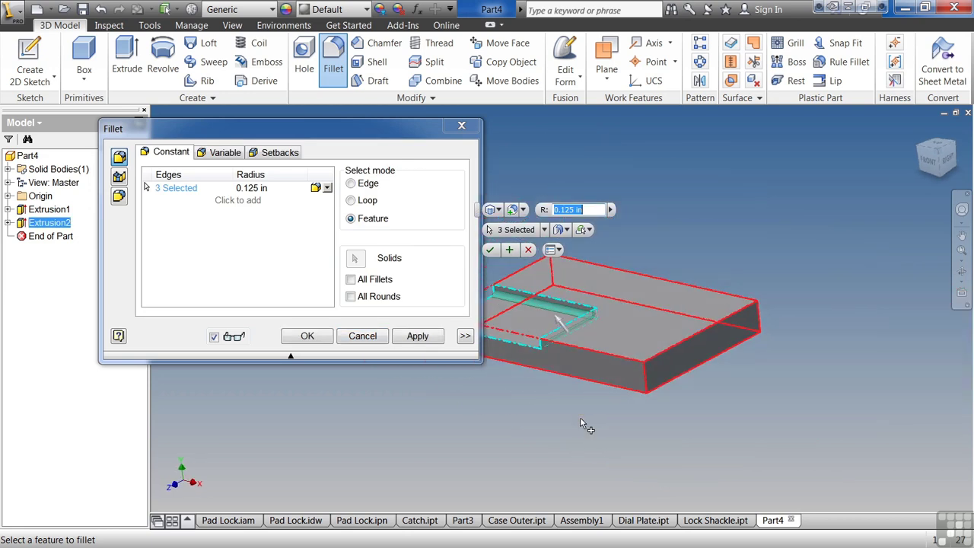
scroll(580, 417, "up", 3)
left_click(691, 378)
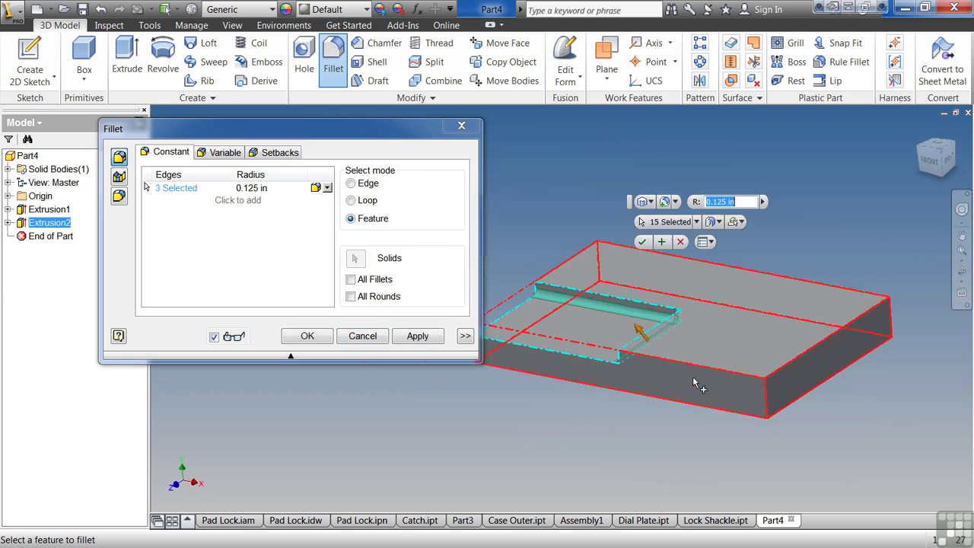
left_click(482, 313)
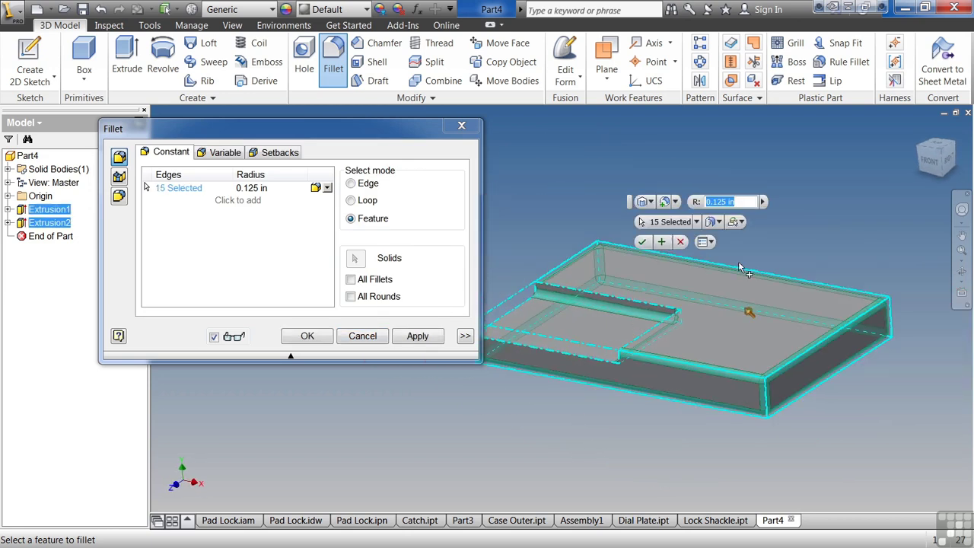
- Set the fillet radius to 0.025 in and apply it to the selected features
left_click(709, 202)
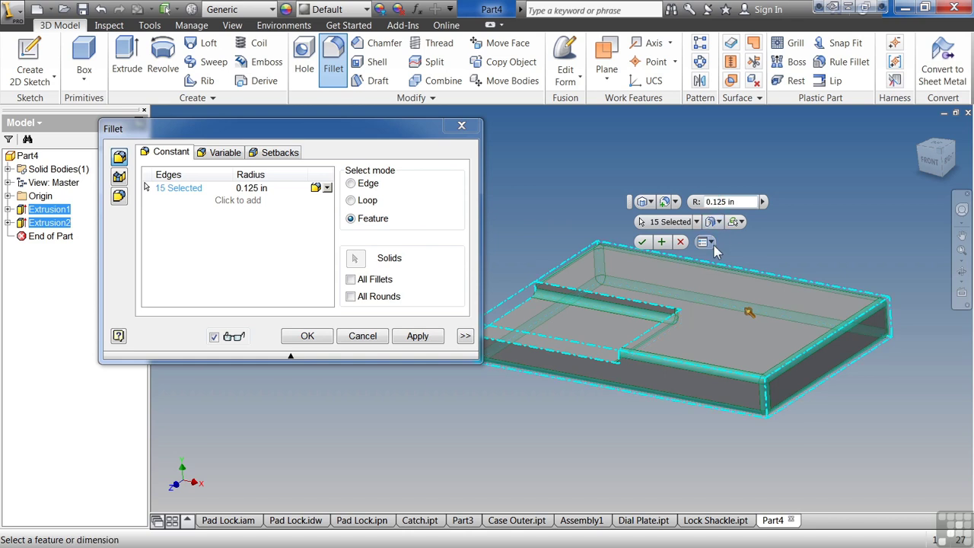
type("0")
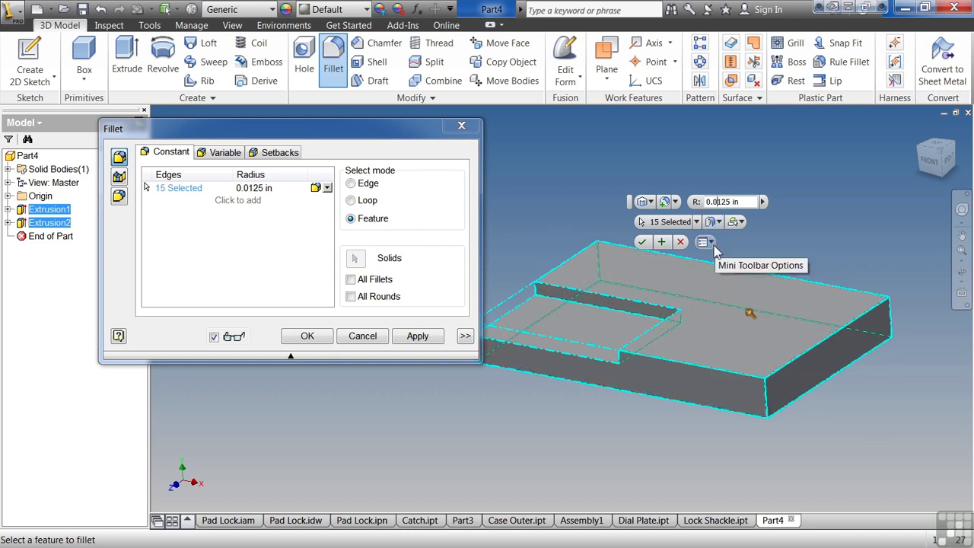
key("Delete")
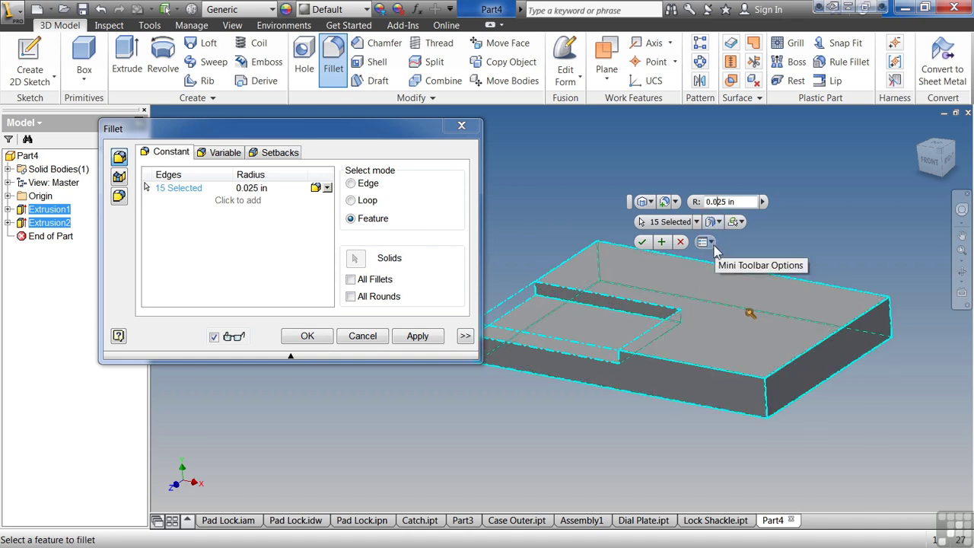
left_click(641, 243)
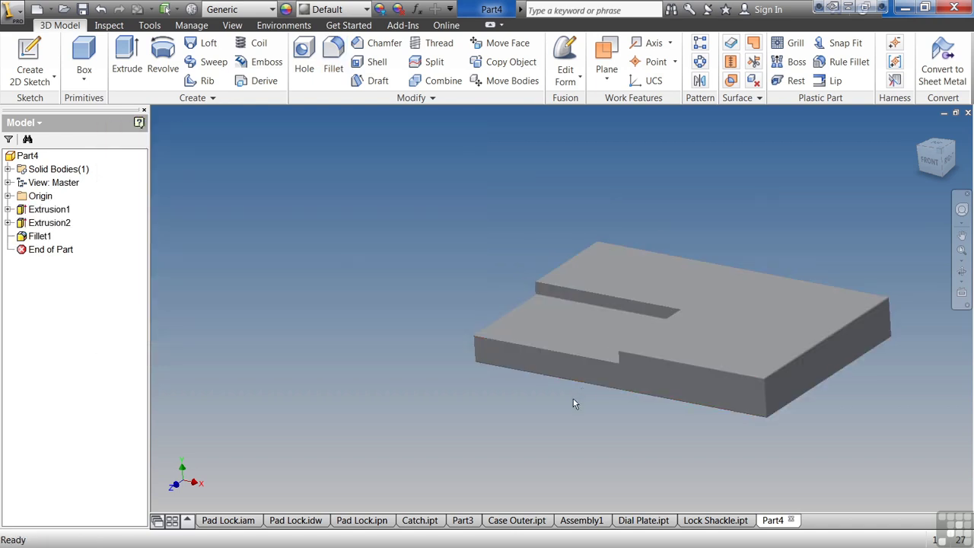
- Place a 0.25 in simple through-all hole on the upper face, about 0.77 in from the back edge and 1.72 in from the right edge
scroll(793, 438, "up", 5)
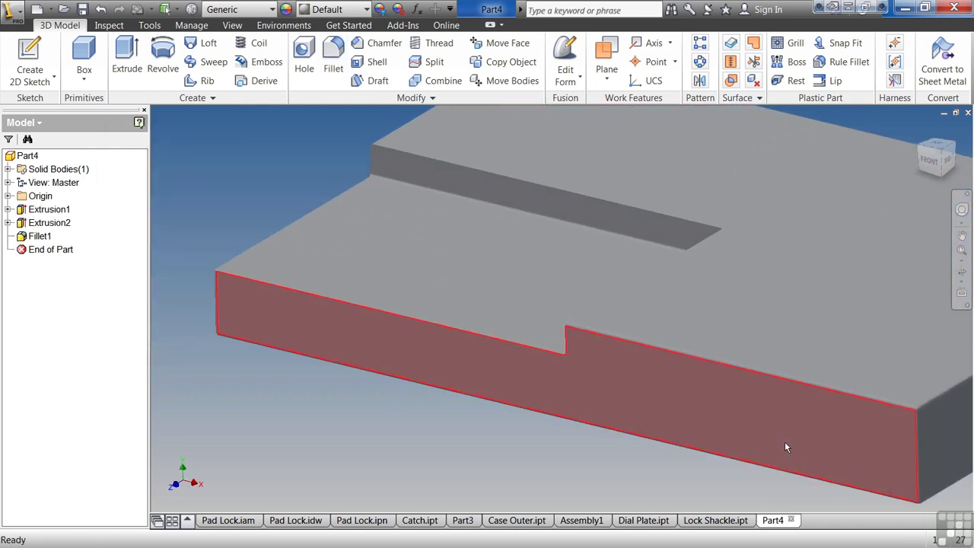
scroll(735, 501, "up", 3)
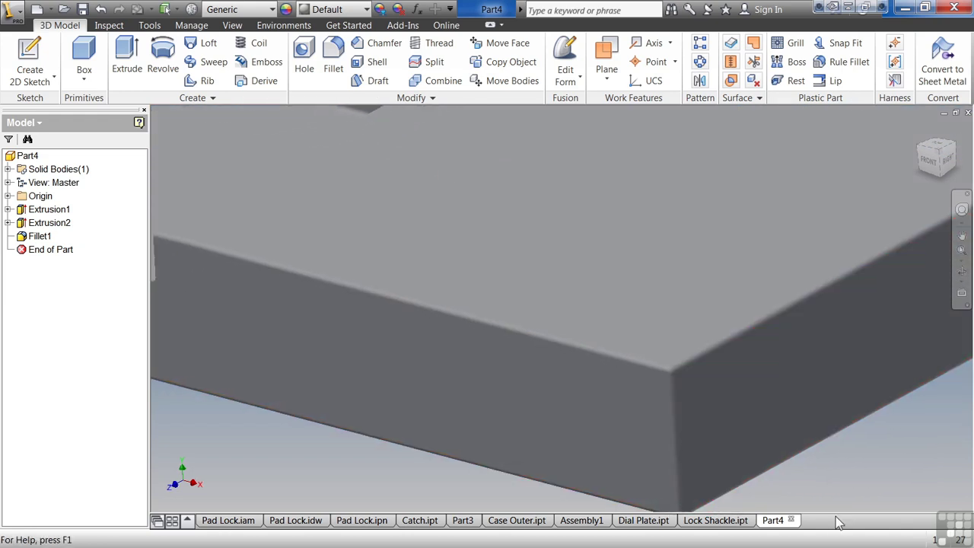
scroll(837, 521, "down", 5)
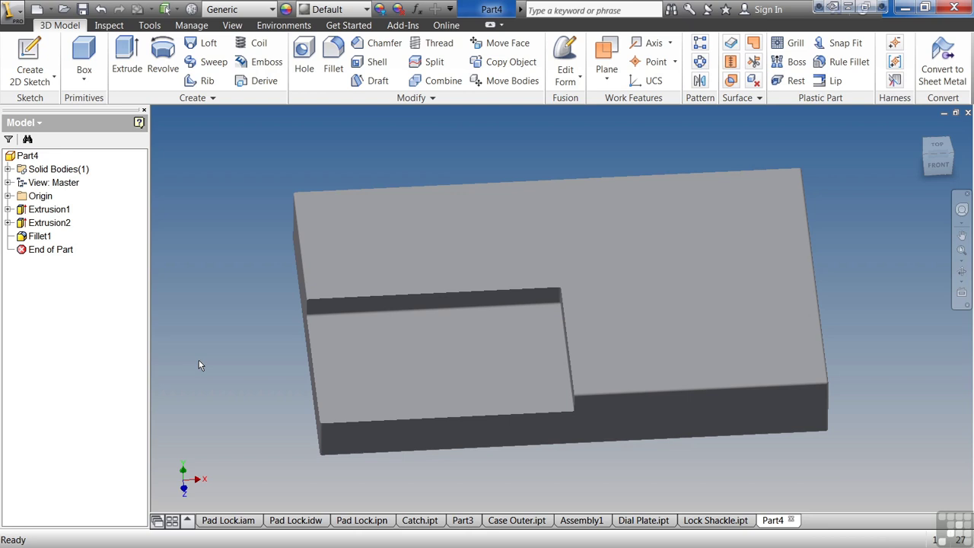
left_click(304, 61)
left_click(658, 216)
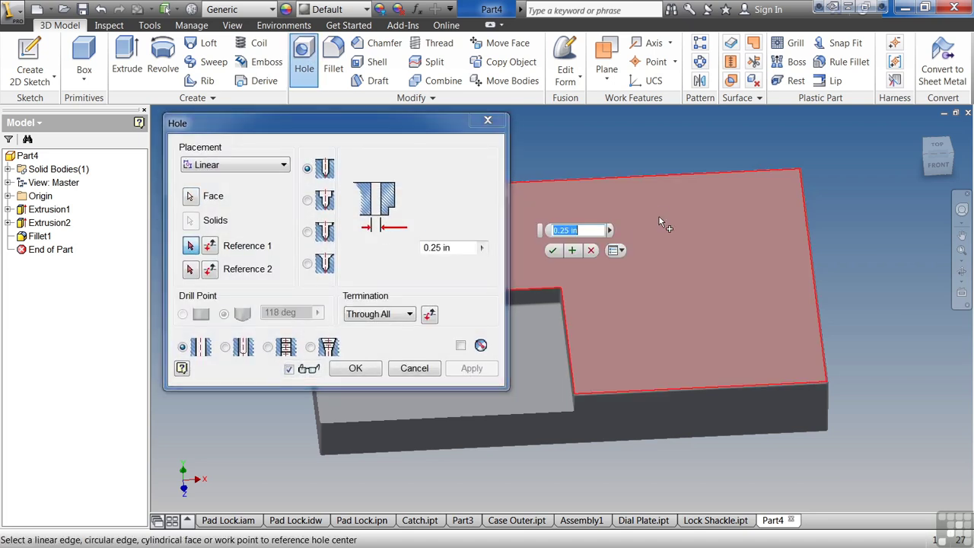
left_click(684, 174)
left_click(809, 223)
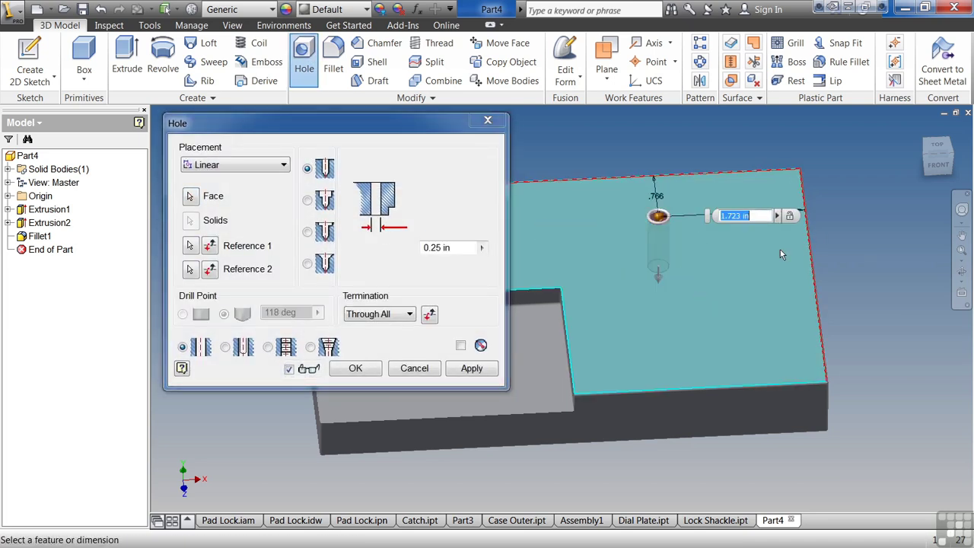
left_click(355, 368)
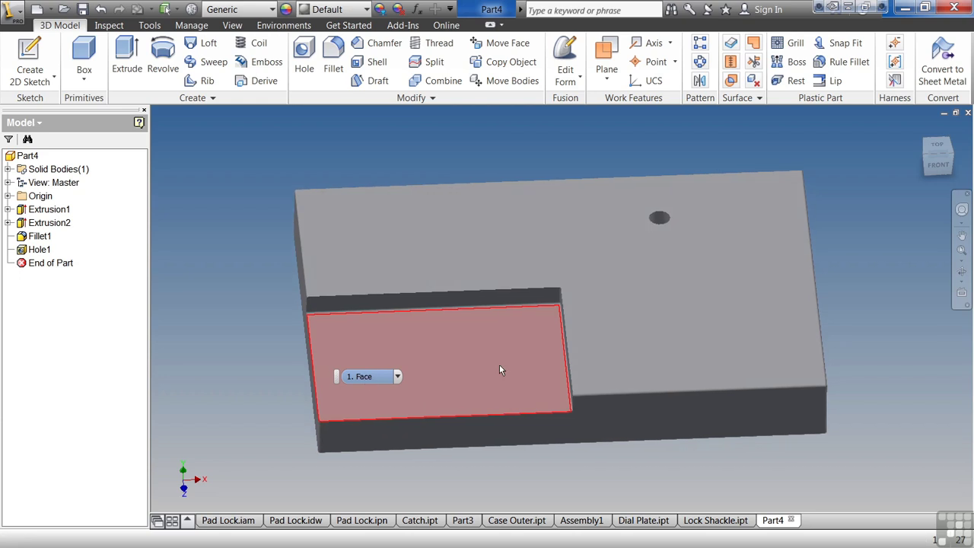
- Examine the finished part from isometric, top, corner and front orientations, returning to the home view
key("F6")
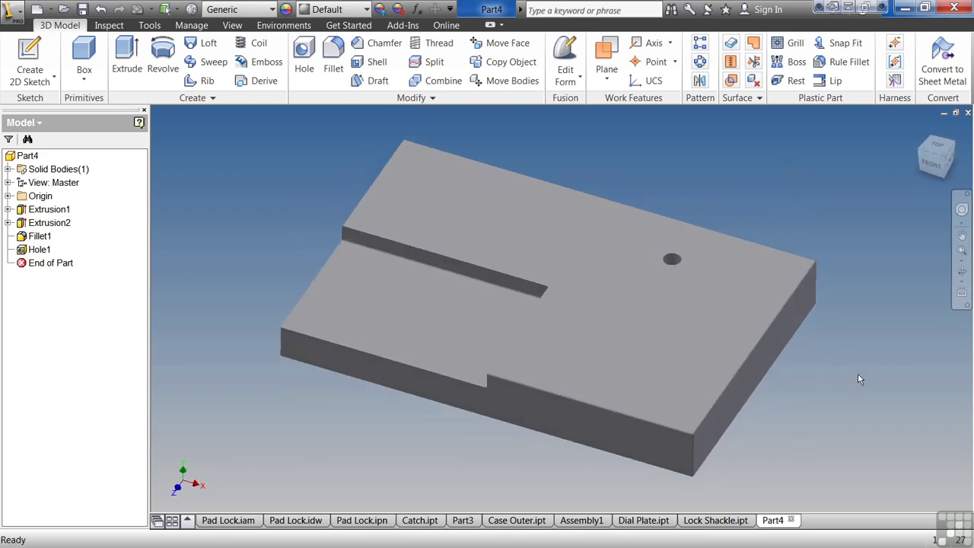
left_click(953, 148)
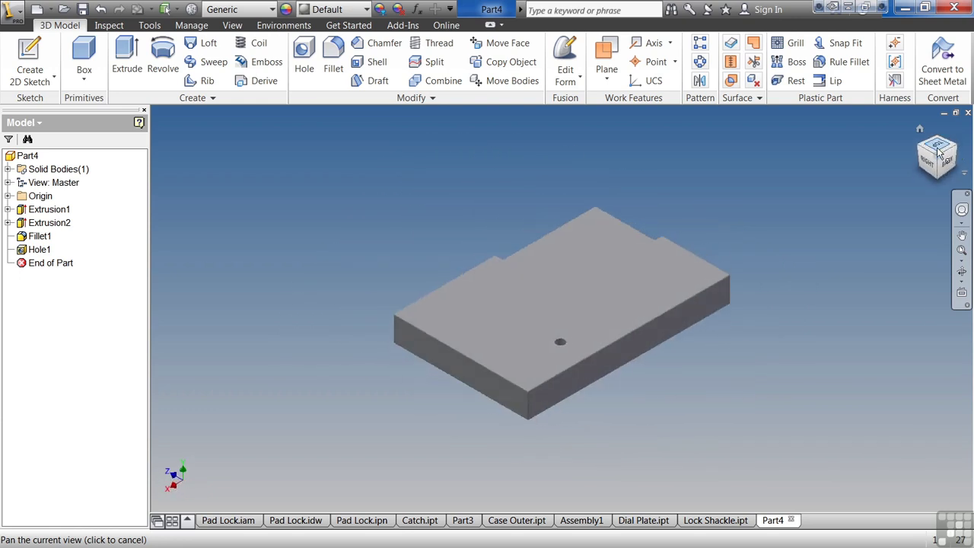
left_click(937, 149)
left_click(956, 131)
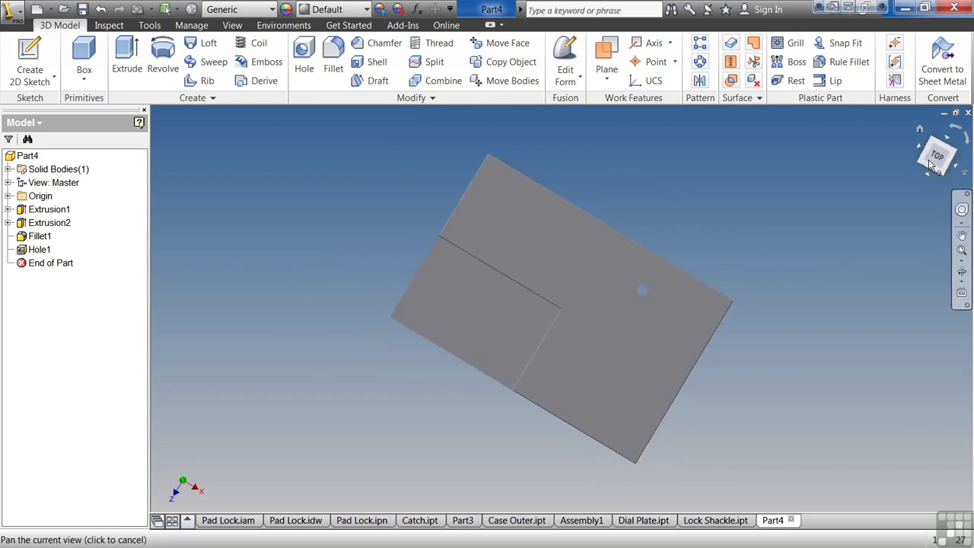
left_click(925, 171)
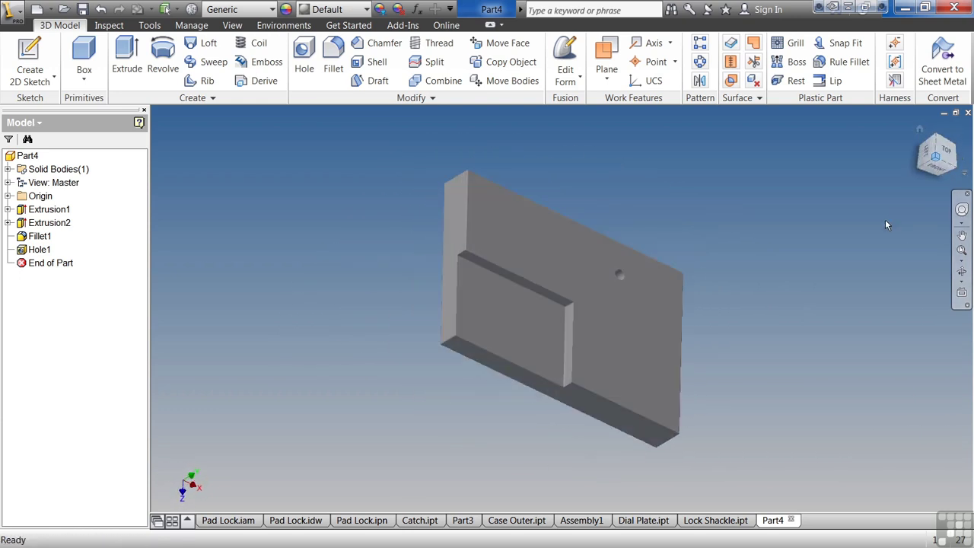
left_click(941, 168)
left_click(928, 153)
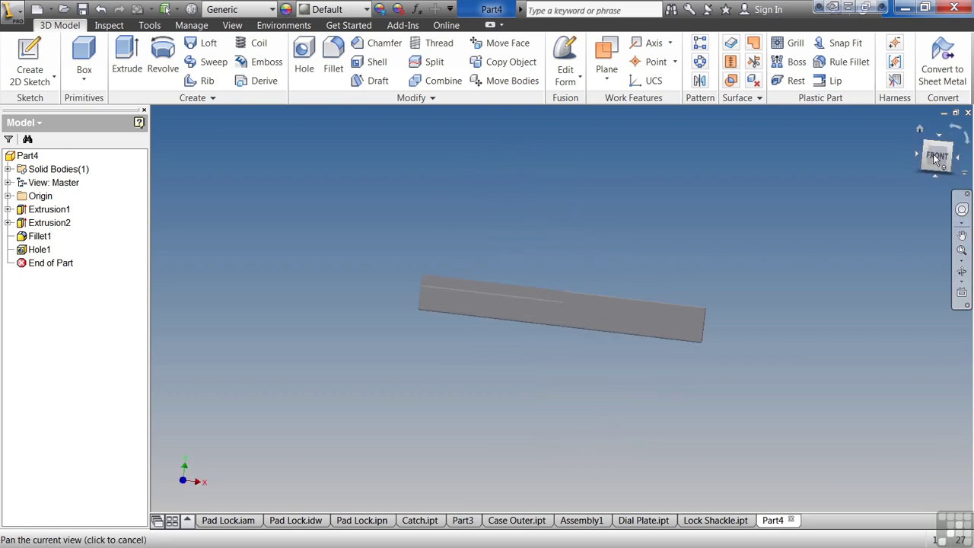
left_click(919, 129)
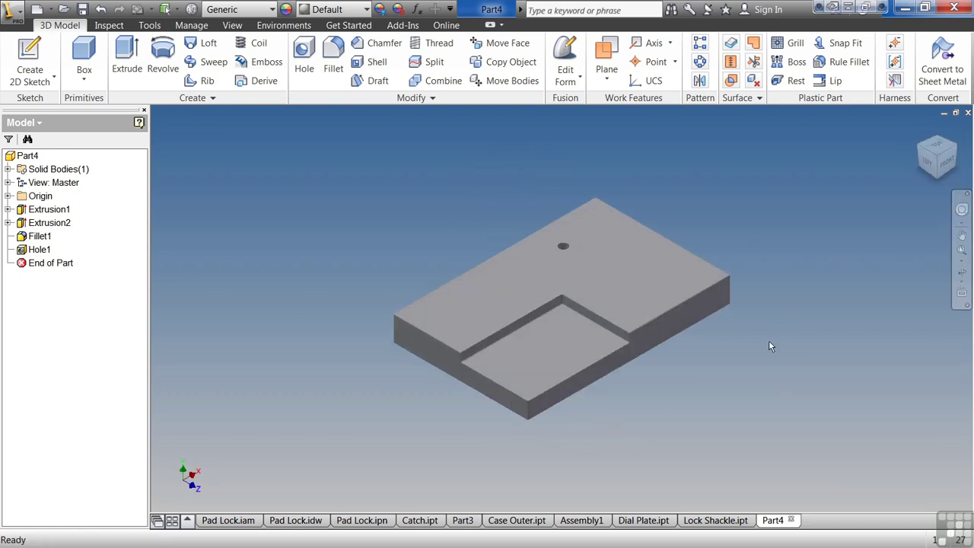